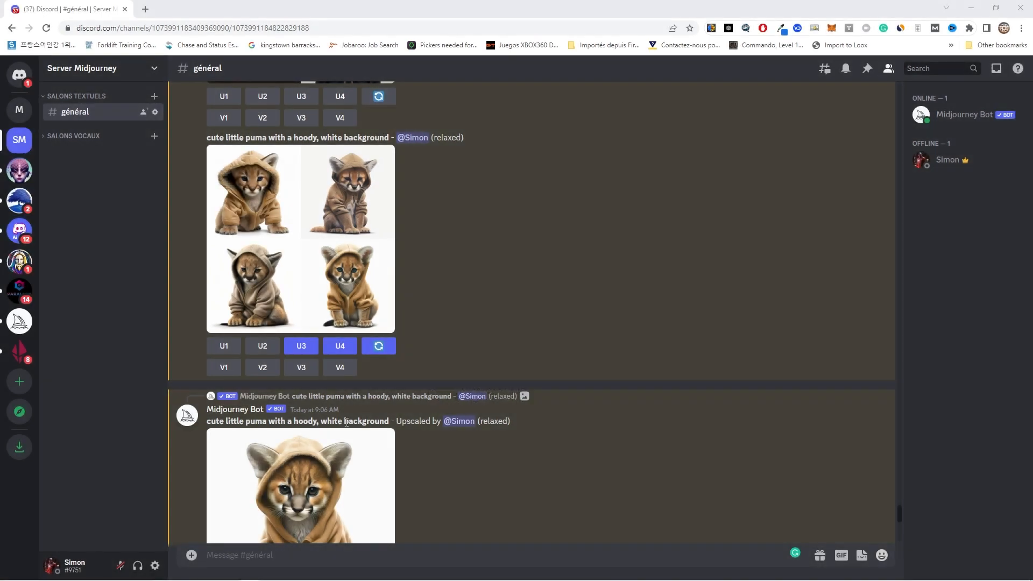
Step: Submit the Midjourney /imagine prompt 'cute little puma with hoody, white background'
scroll(631, 336, up, 7)
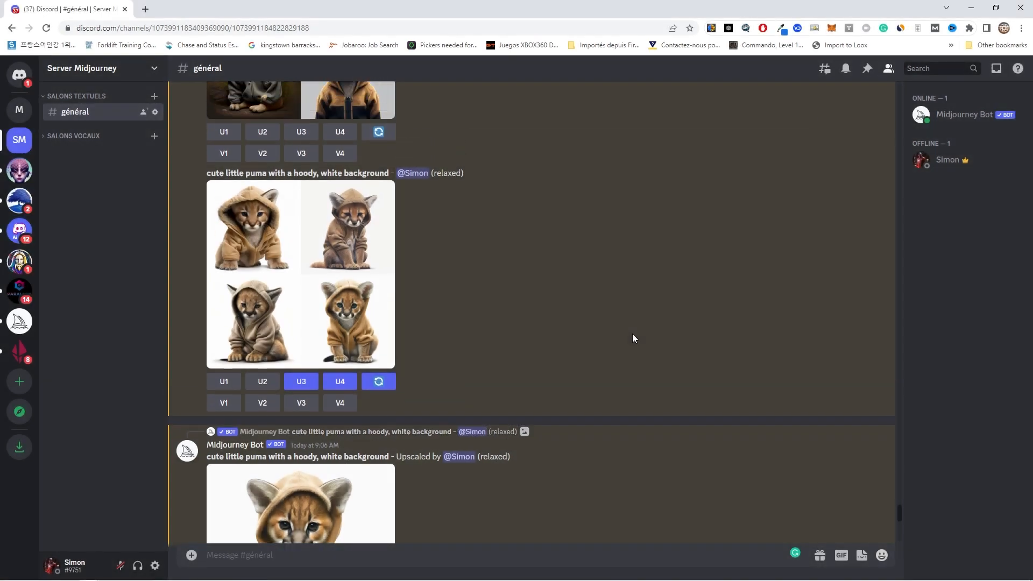
scroll(592, 356, down, 12)
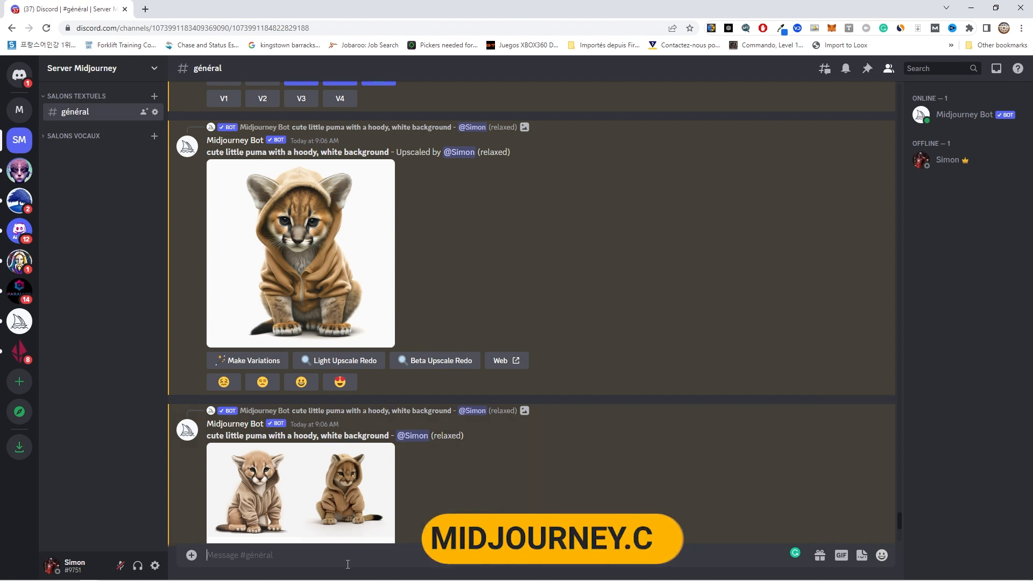
text(/imagine)
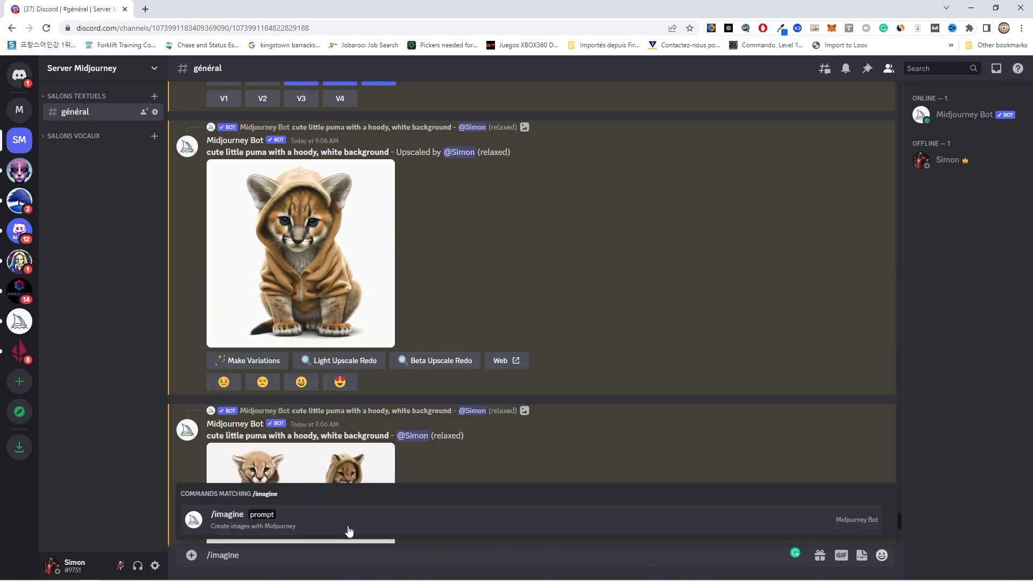
click(350, 525)
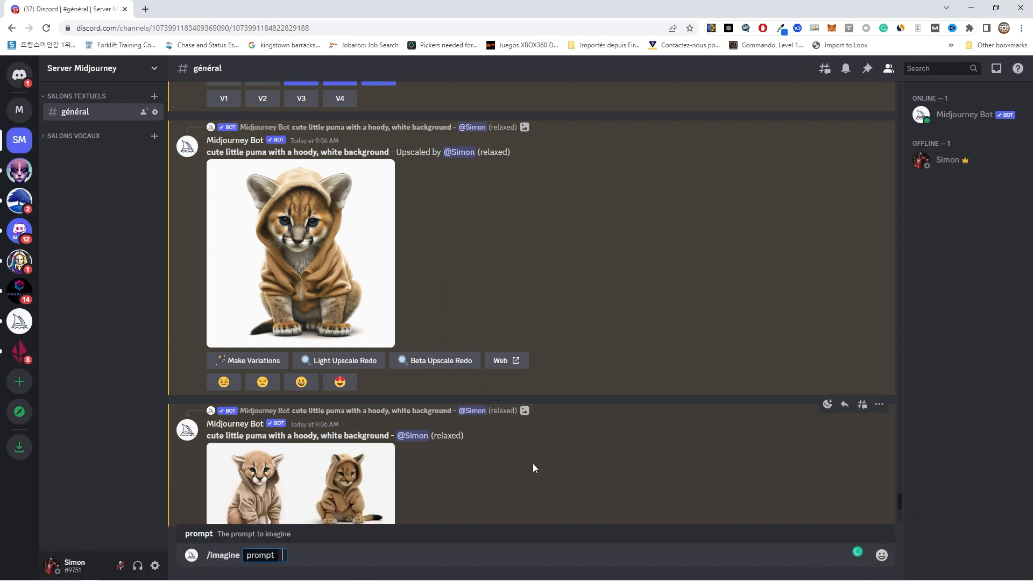
text(cute little p)
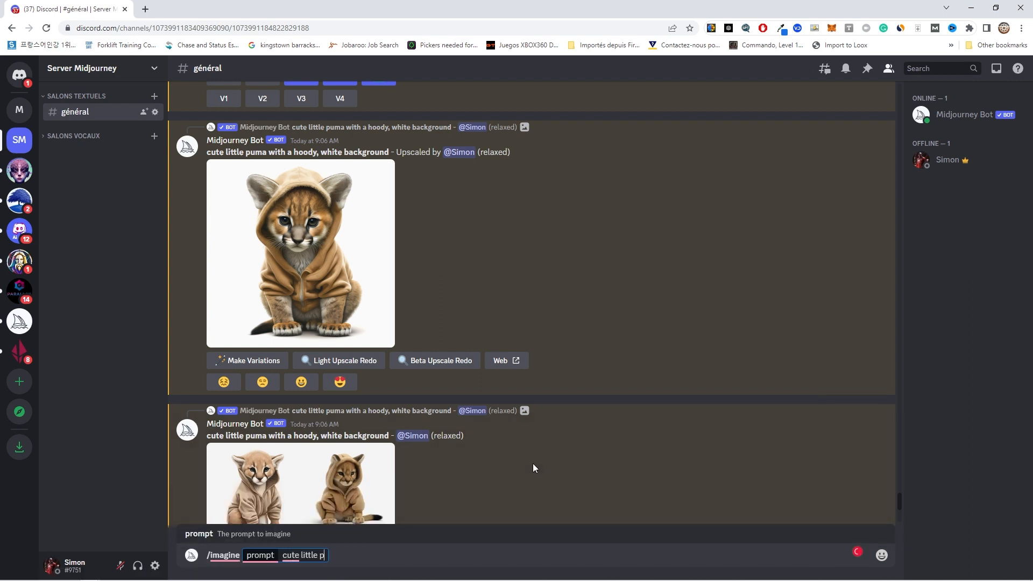
text(uma with hoody, white background)
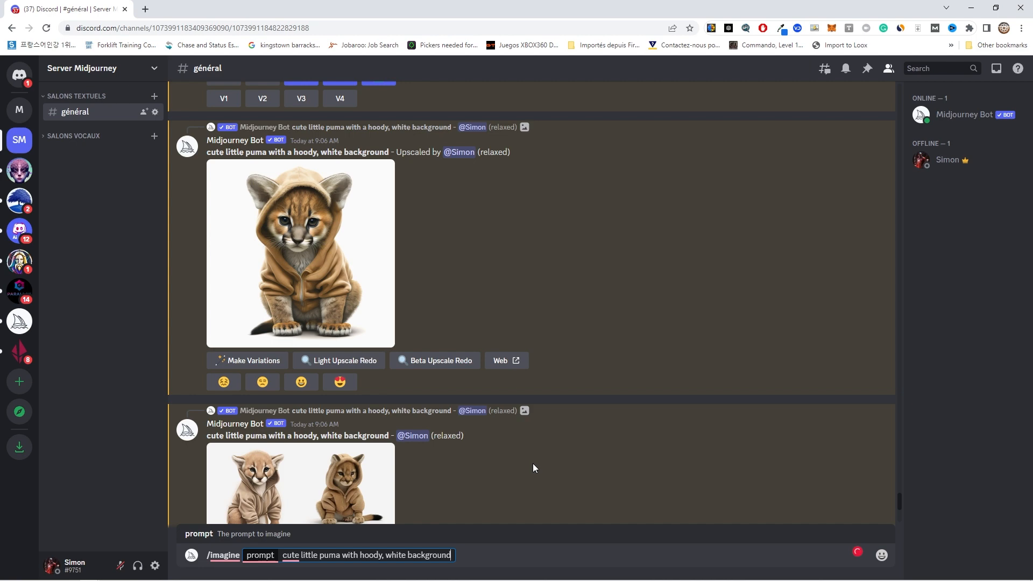
key(Return)
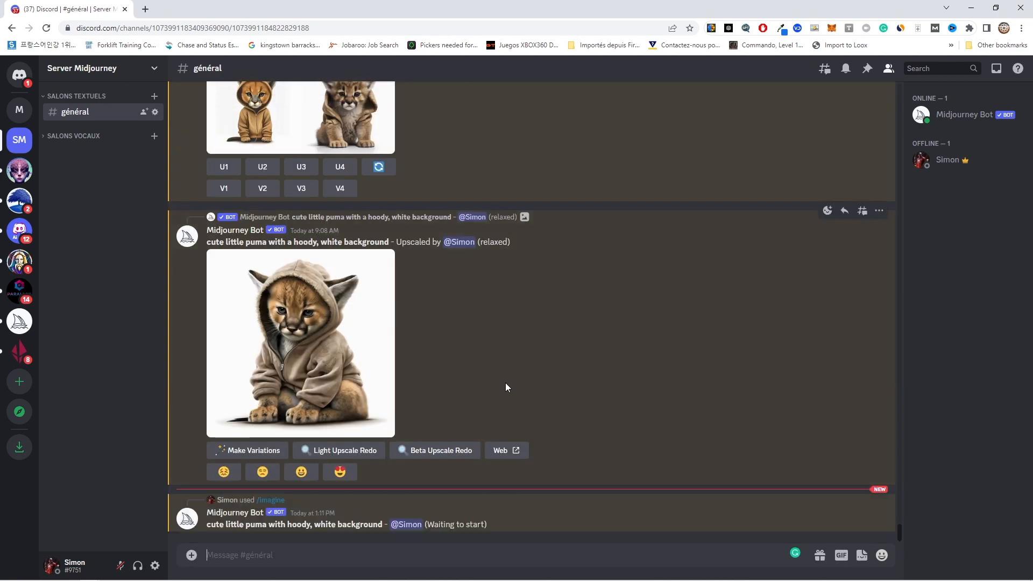
Step: Enlarge the upscaled hooded puma image and choose Save image as from its context menu
scroll(485, 210, up, 4)
scroll(476, 327, up, 5)
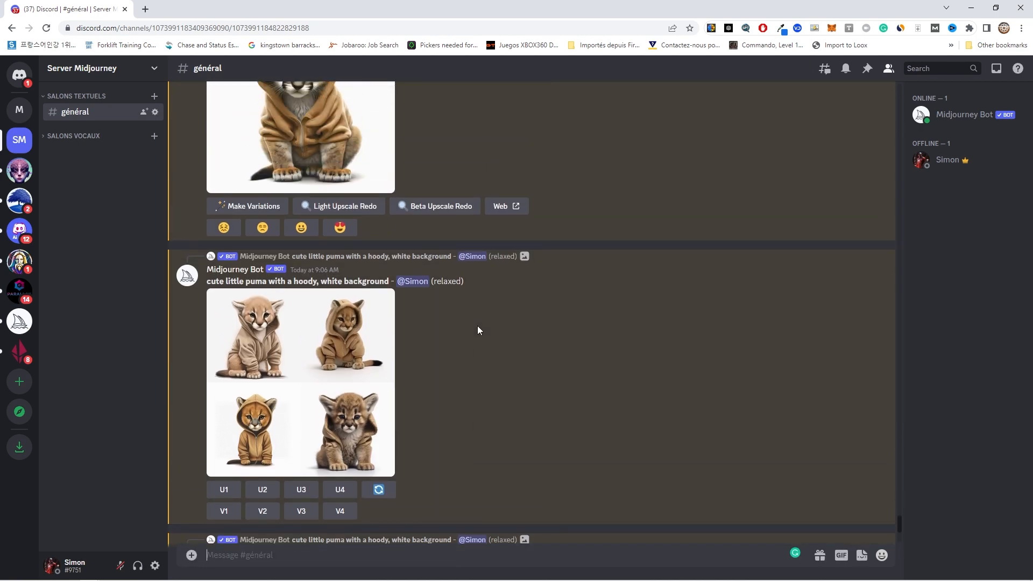
click(335, 260)
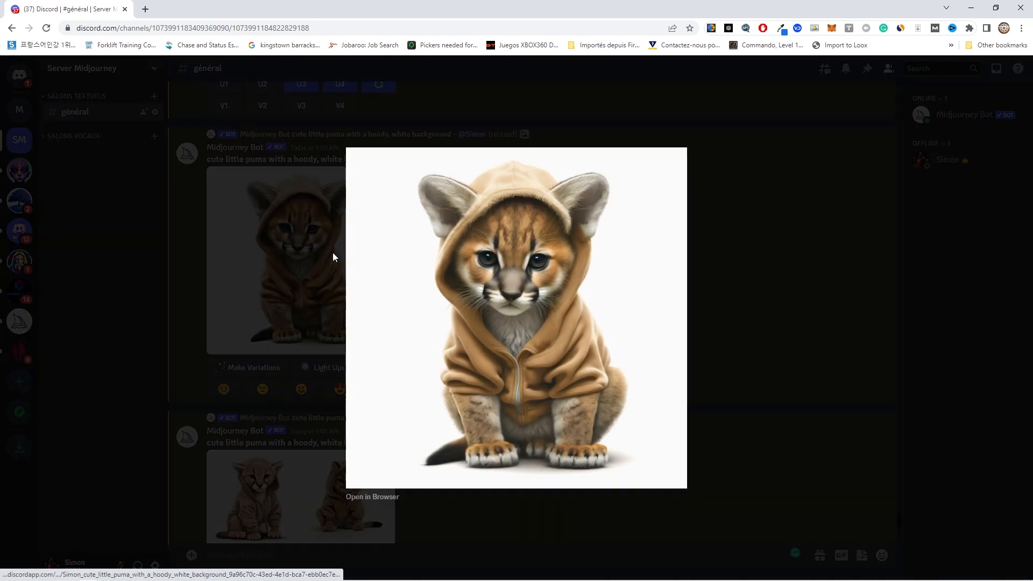
right_click(537, 269)
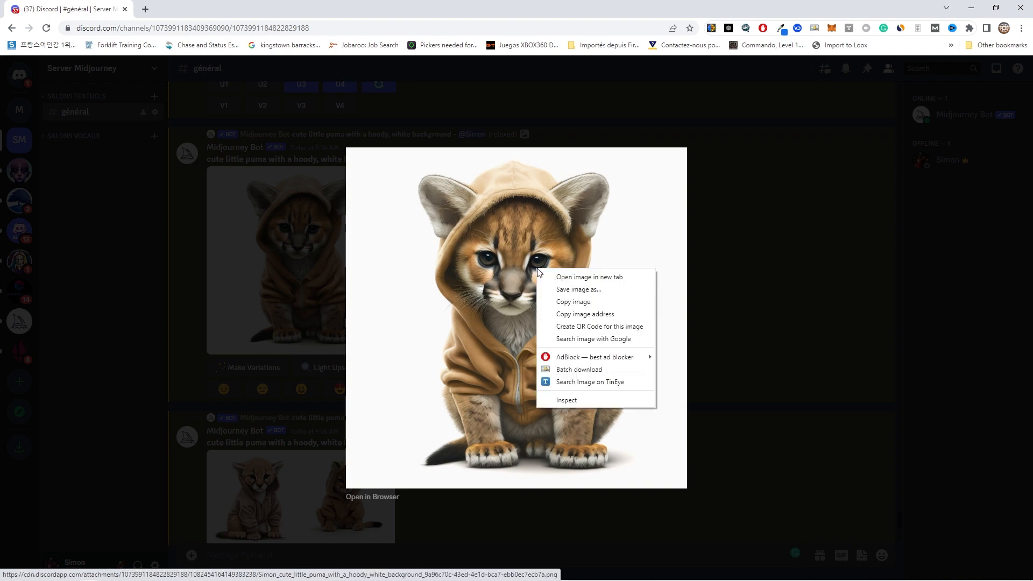
click(571, 290)
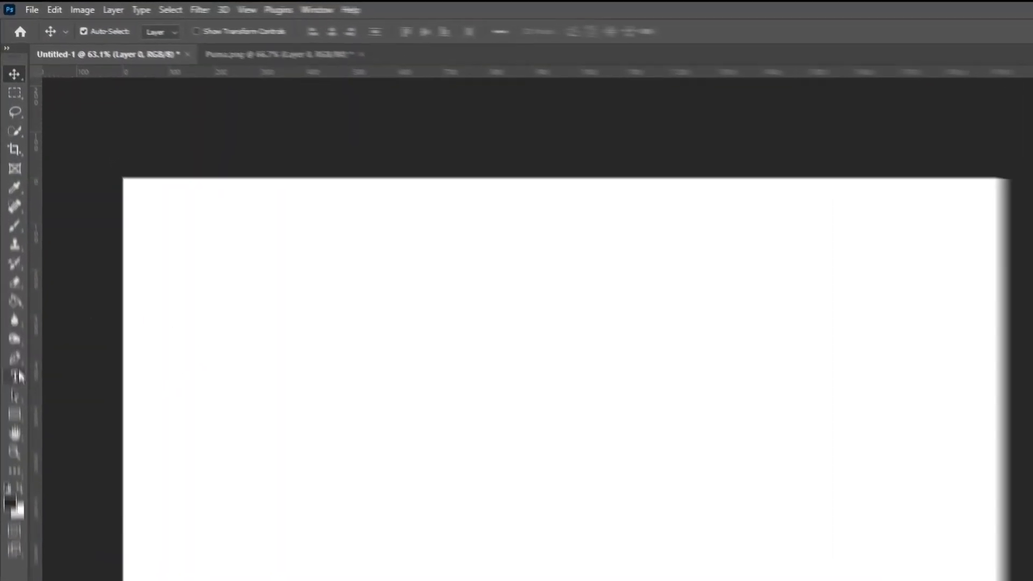
Step: Add a horizontal text layer with the letter P in brown #665E53 near the canvas centre
click(11, 277)
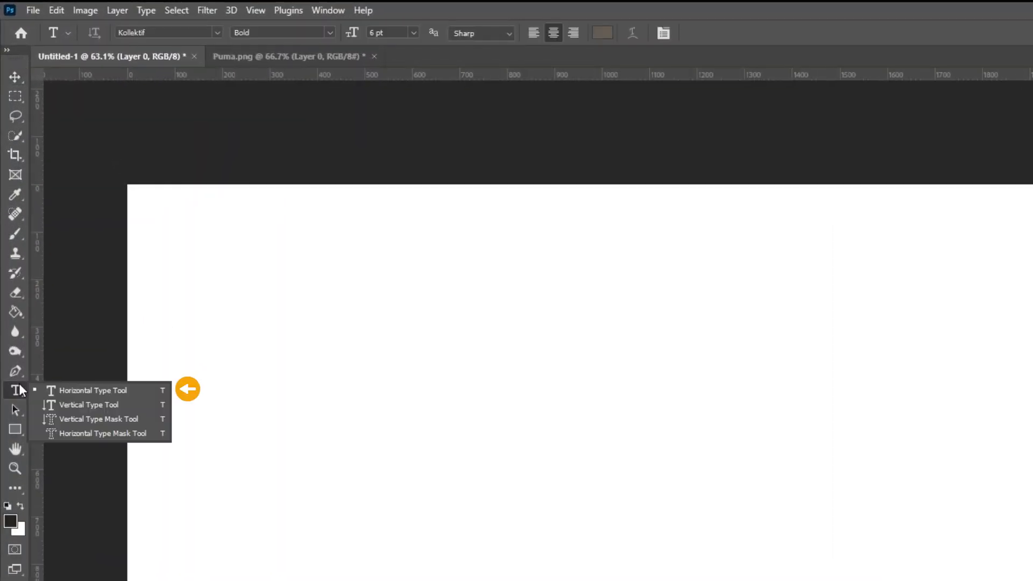
click(65, 278)
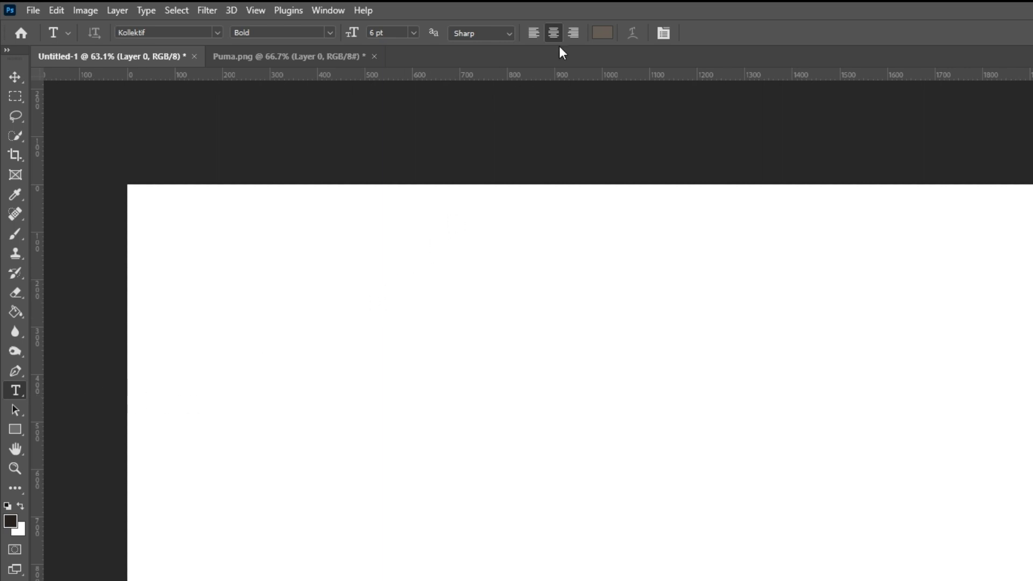
click(602, 33)
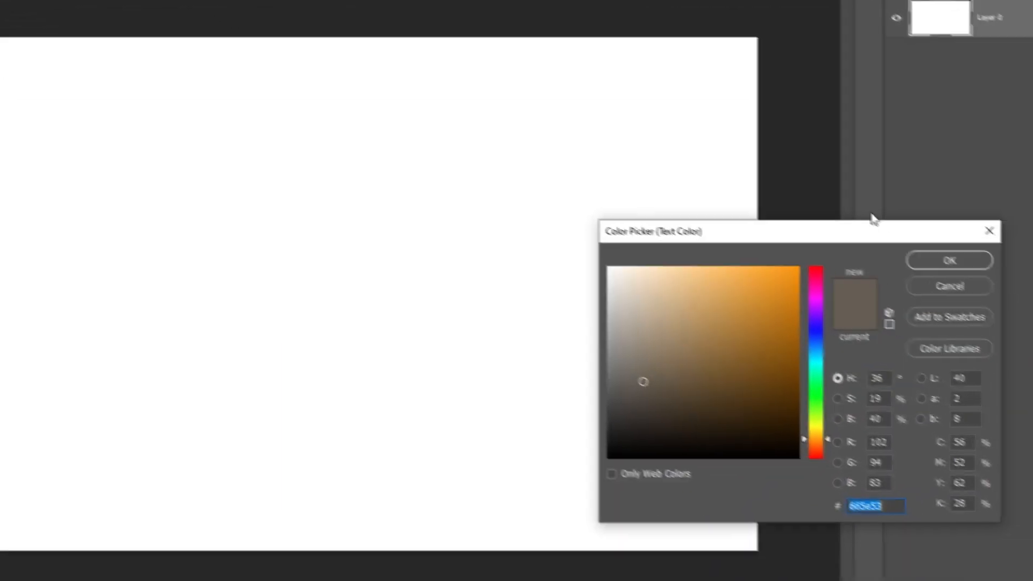
click(957, 257)
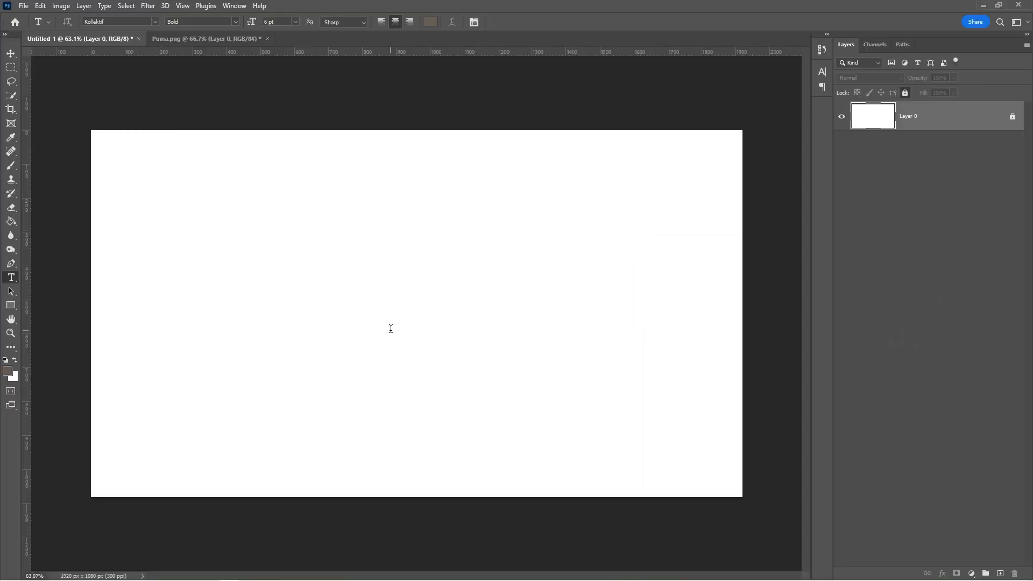
click(391, 329)
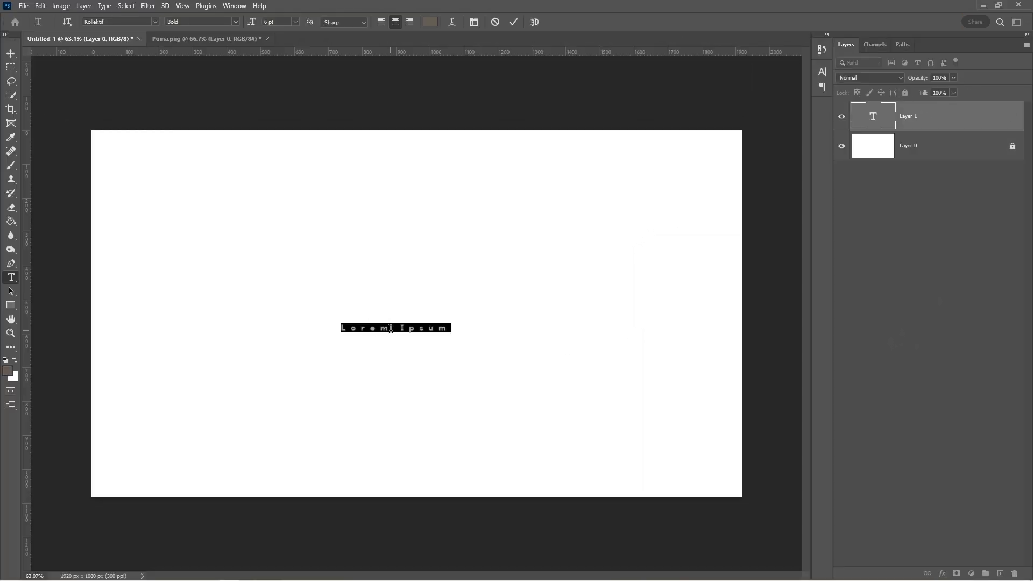
key(BackSpace)
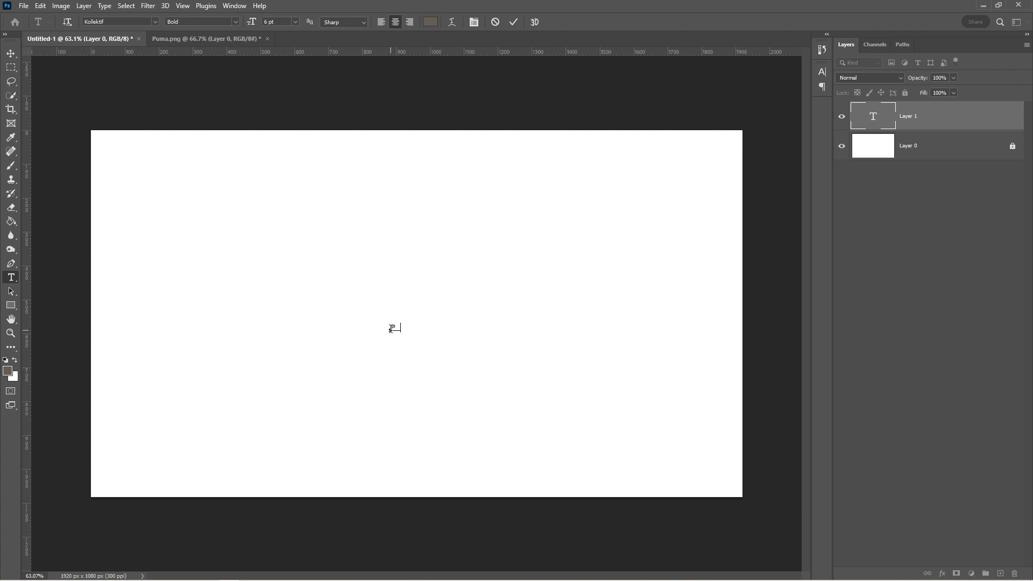
click(512, 22)
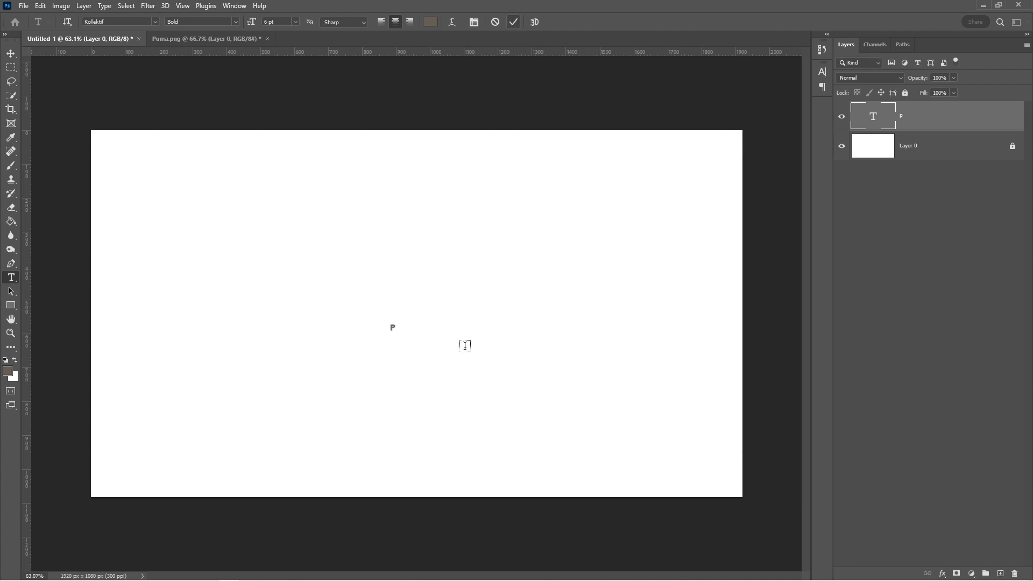
Step: Scale the letter P up with Free Transform to fill much of the canvas
key(ctrl+t)
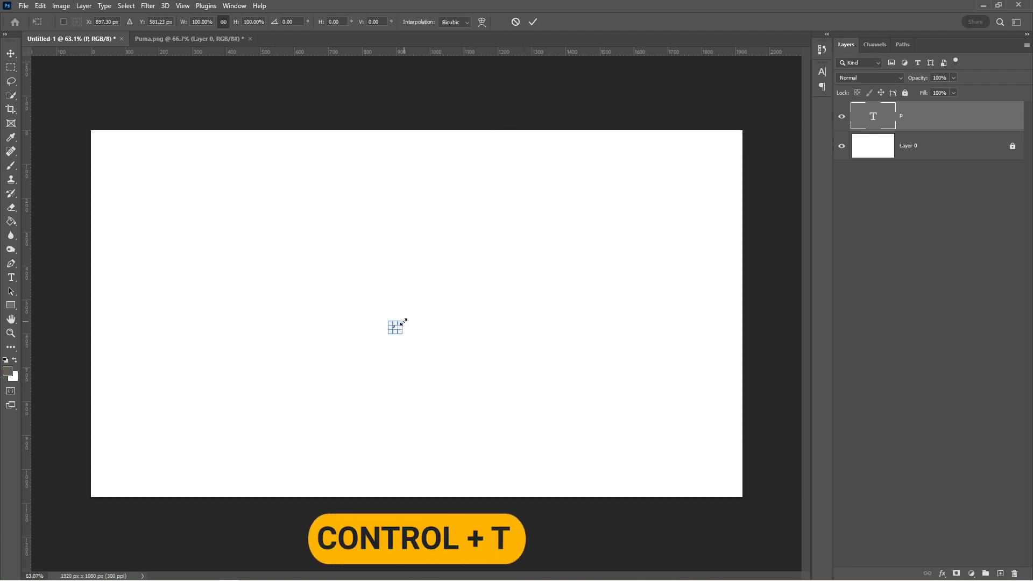
drag(404, 322, 581, 180)
drag(385, 340, 234, 471)
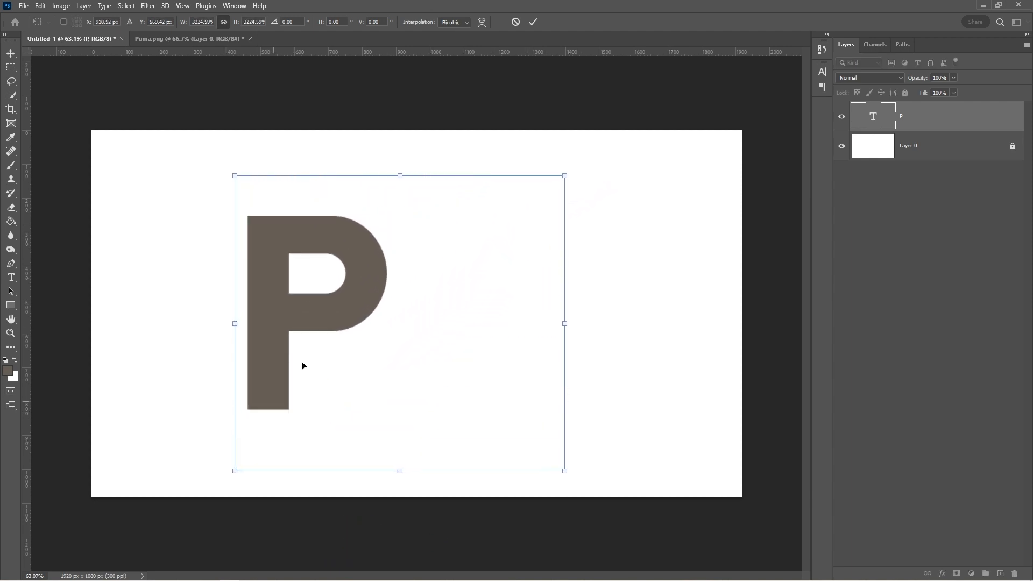
click(533, 21)
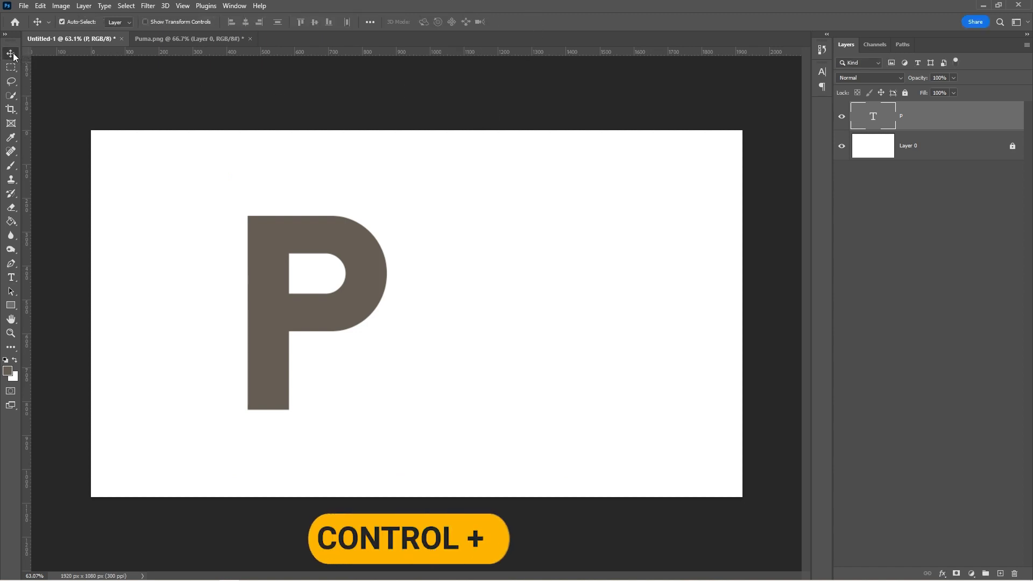
Step: Align the P to the canvas horizontal and vertical centres, then switch to Puma.png
key(ctrl+a)
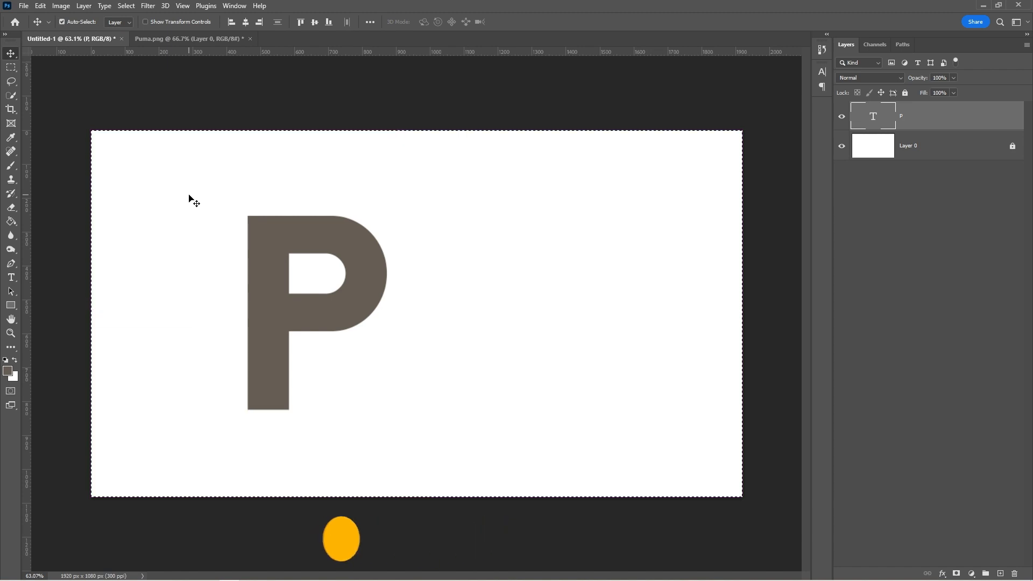
click(245, 22)
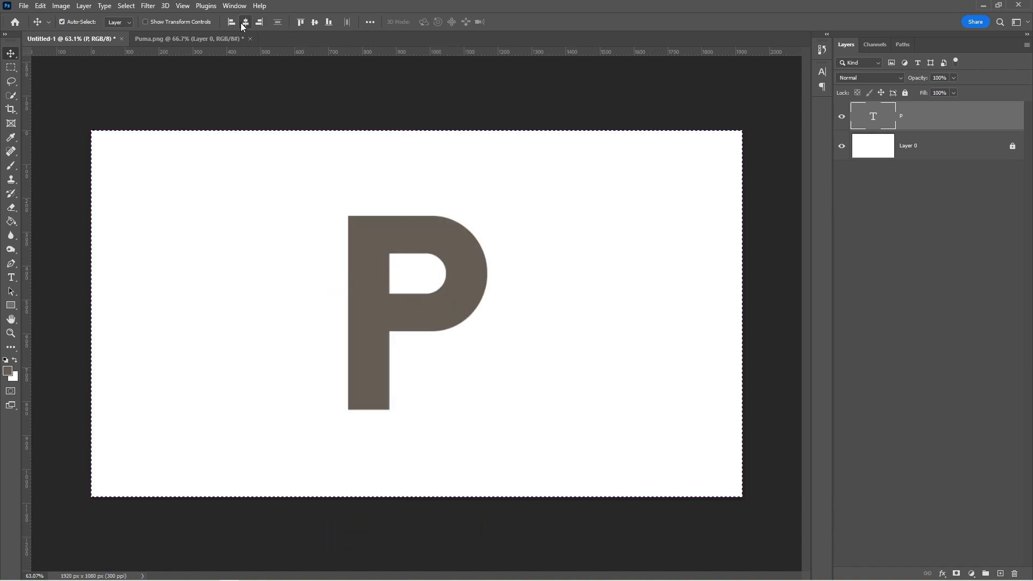
click(316, 21)
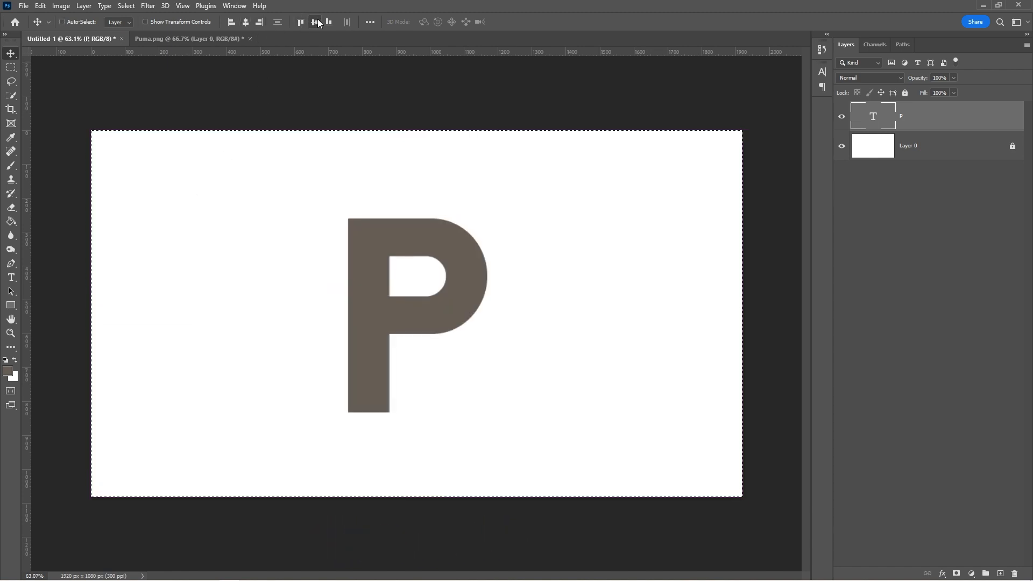
key(ctrl+d)
key(ctrl+d)
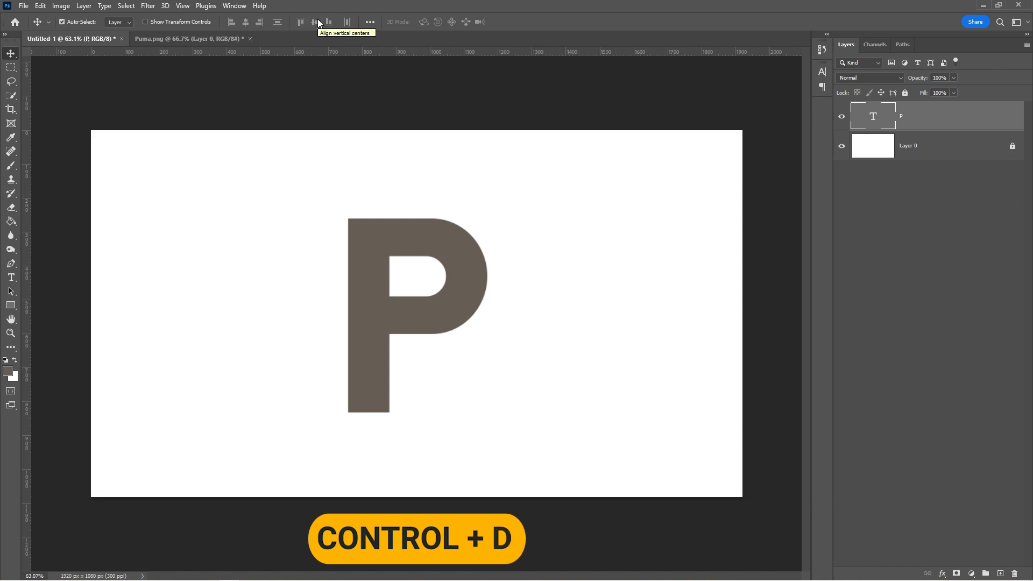
click(200, 43)
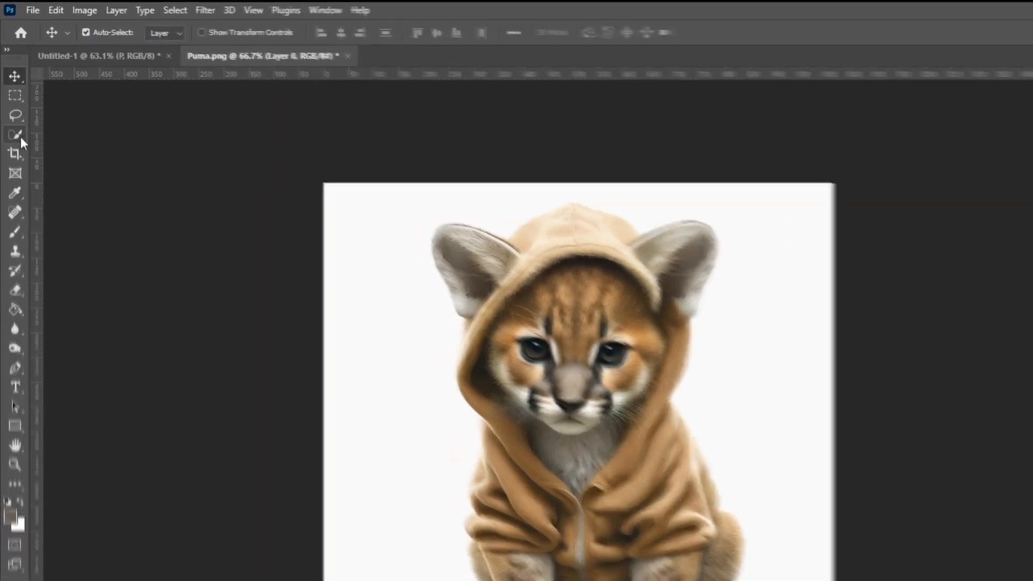
Step: Select the cub with Select Subject, copy it to Layer 1, and drag it into Untitled-1
click(11, 96)
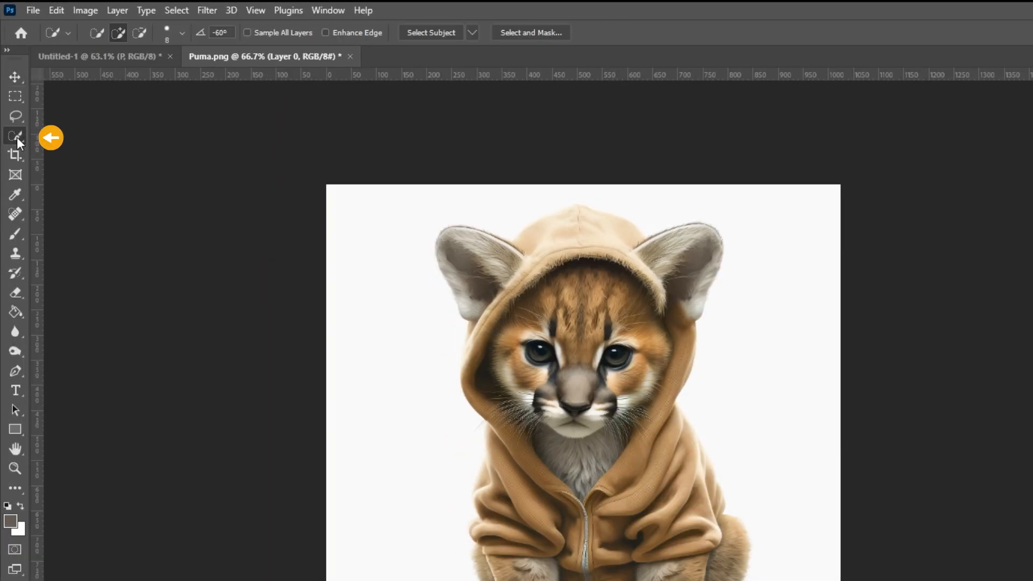
click(438, 35)
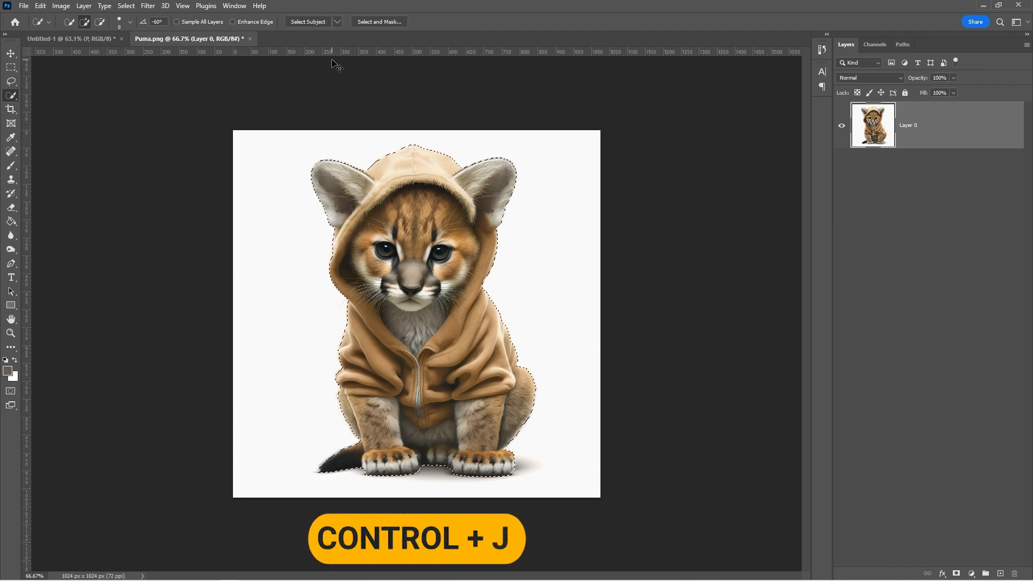
key(ctrl+j)
key(v)
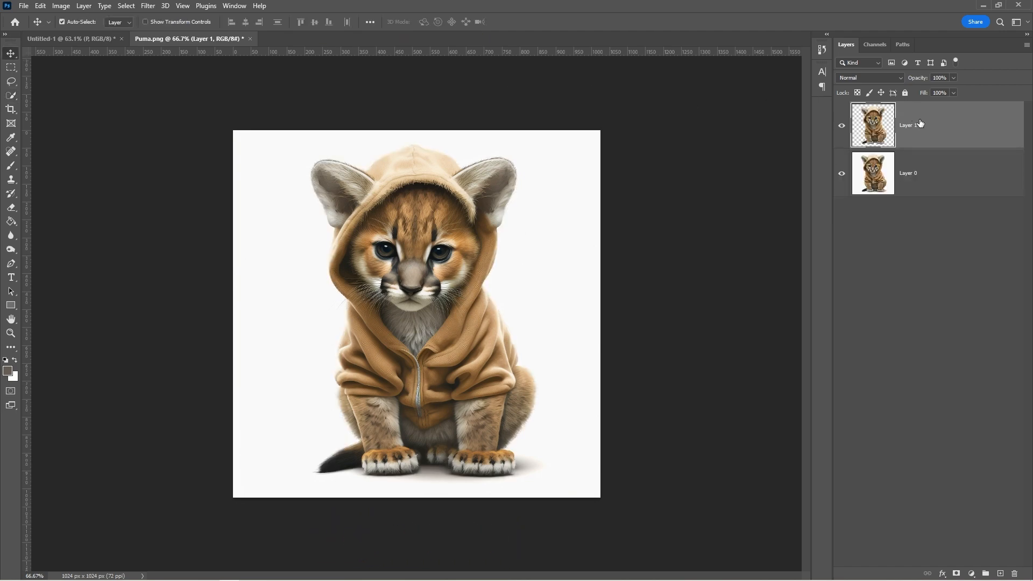
drag(921, 130, 445, 339)
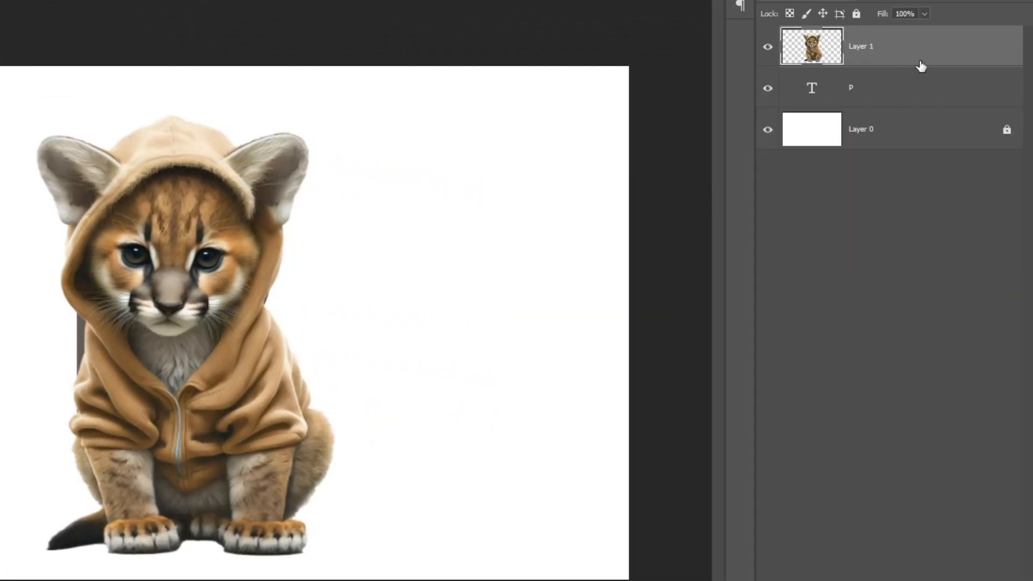
Step: Convert the puma layer to a Smart Object, scale it to about 52% and place it over the P
right_click(932, 49)
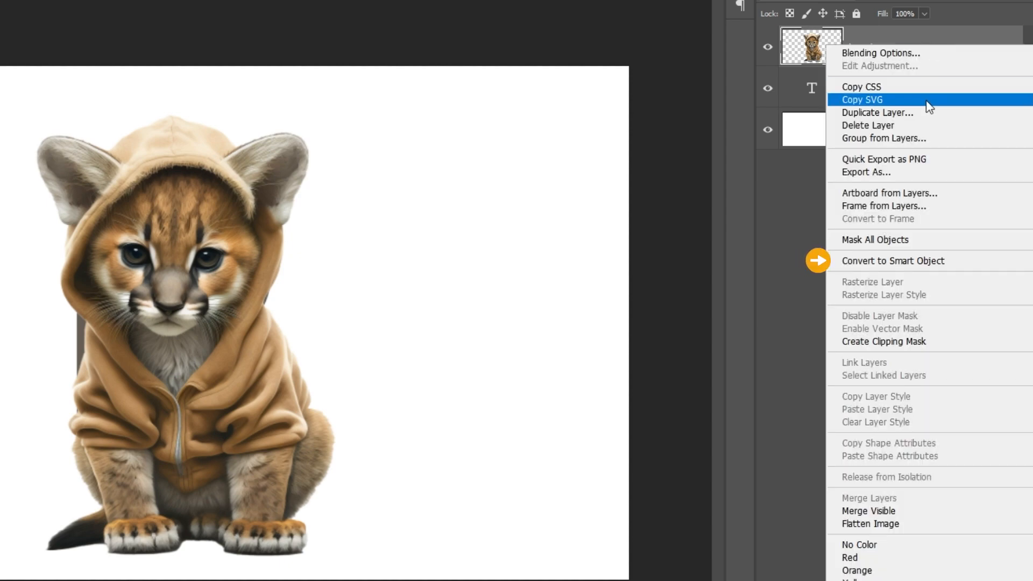
click(923, 260)
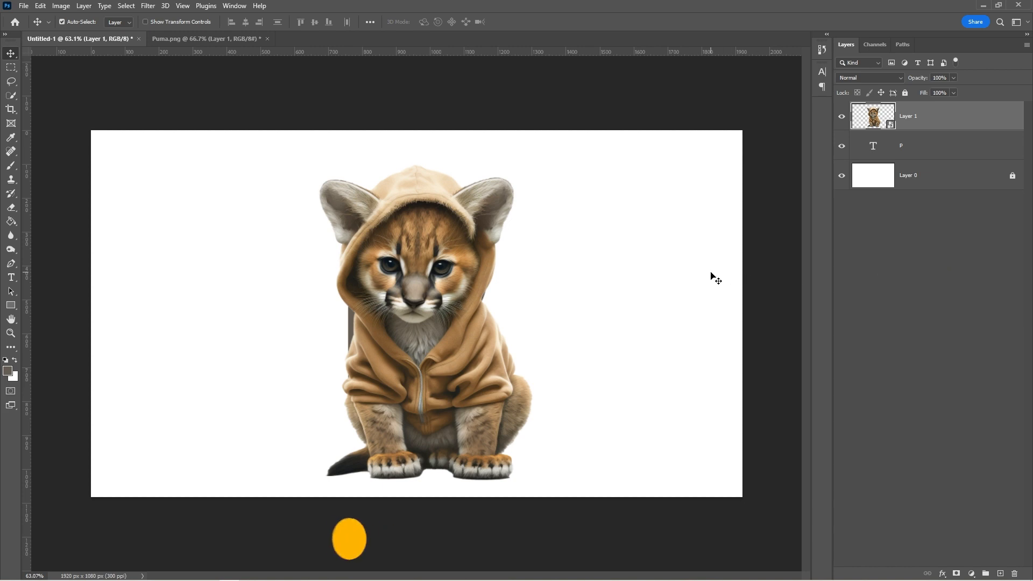
key(ctrl+t)
drag(536, 168, 439, 290)
drag(391, 352, 391, 289)
drag(445, 231, 430, 261)
key(Return)
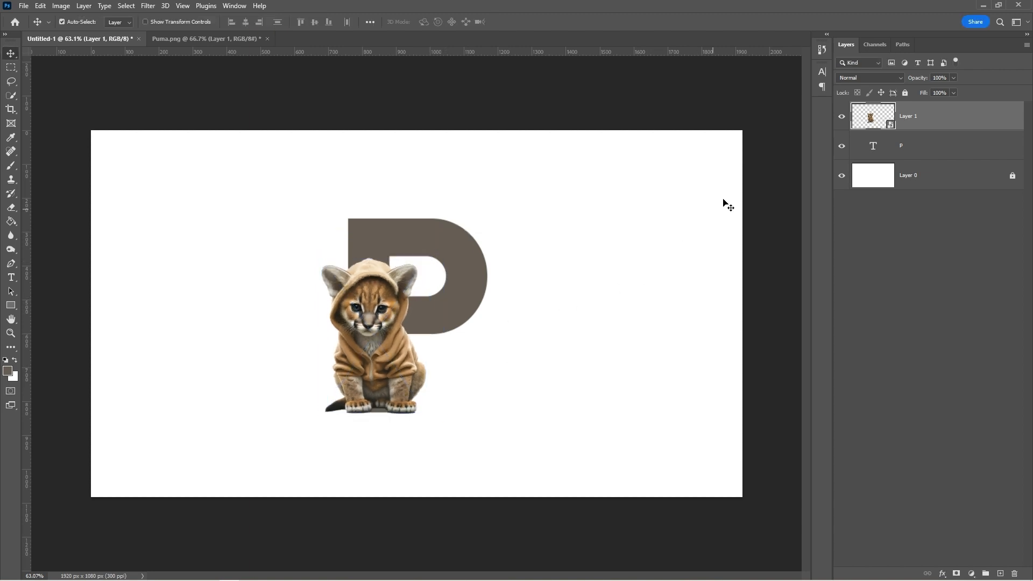
right_click(921, 124)
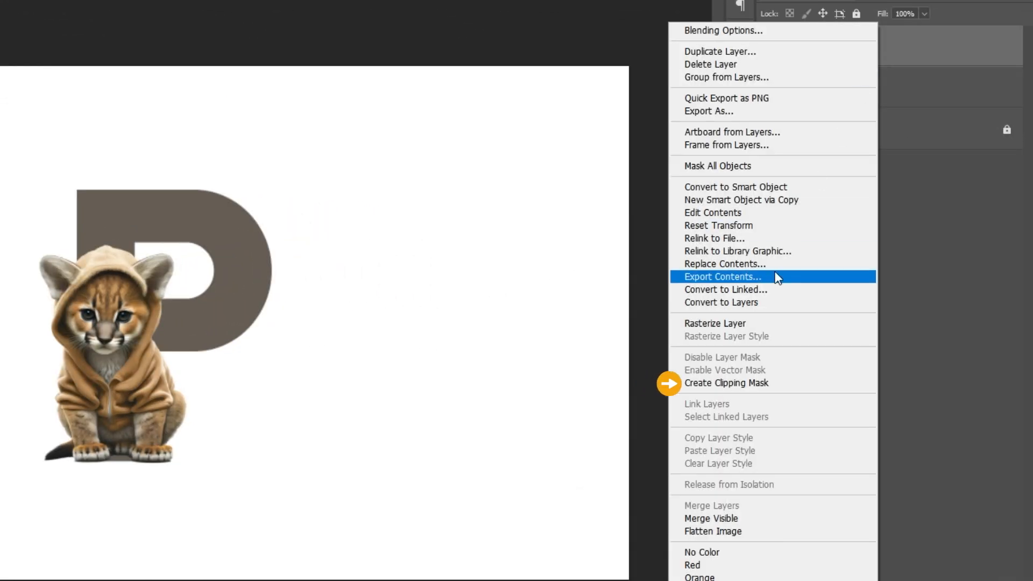
Step: Clip the puma to the P, duplicate it, and add a layer mask to the copy
click(758, 380)
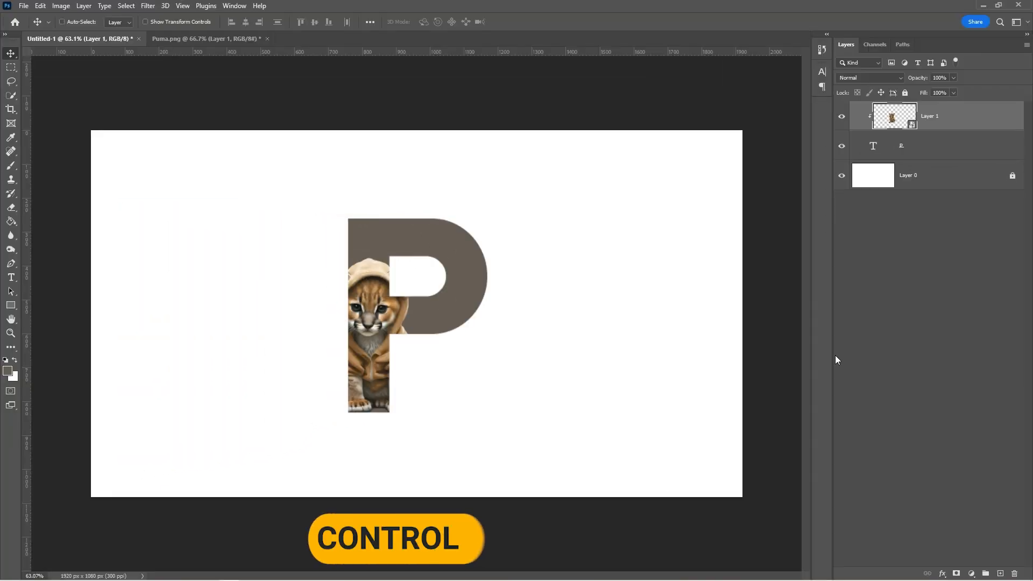
key(ctrl+j)
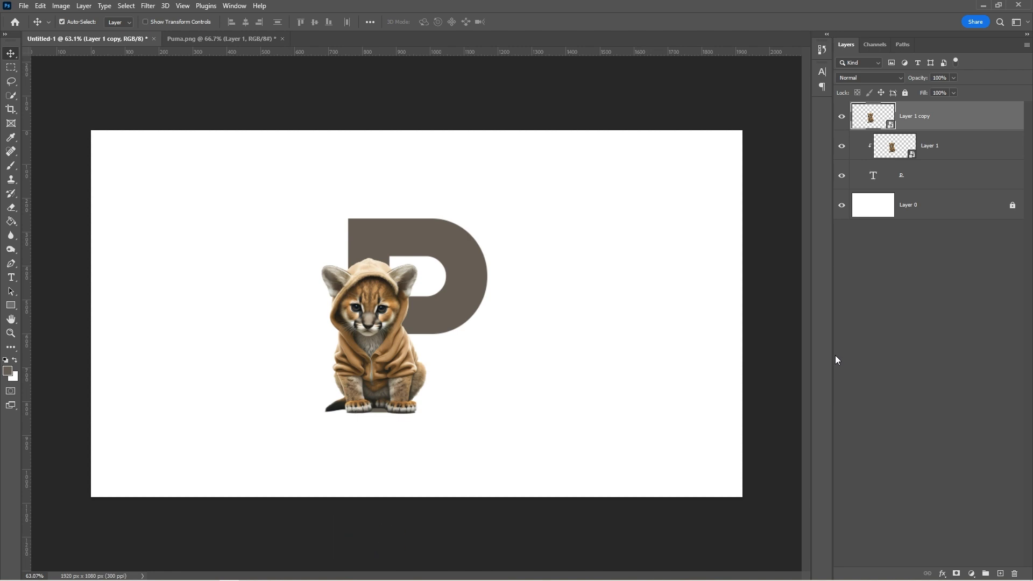
click(956, 574)
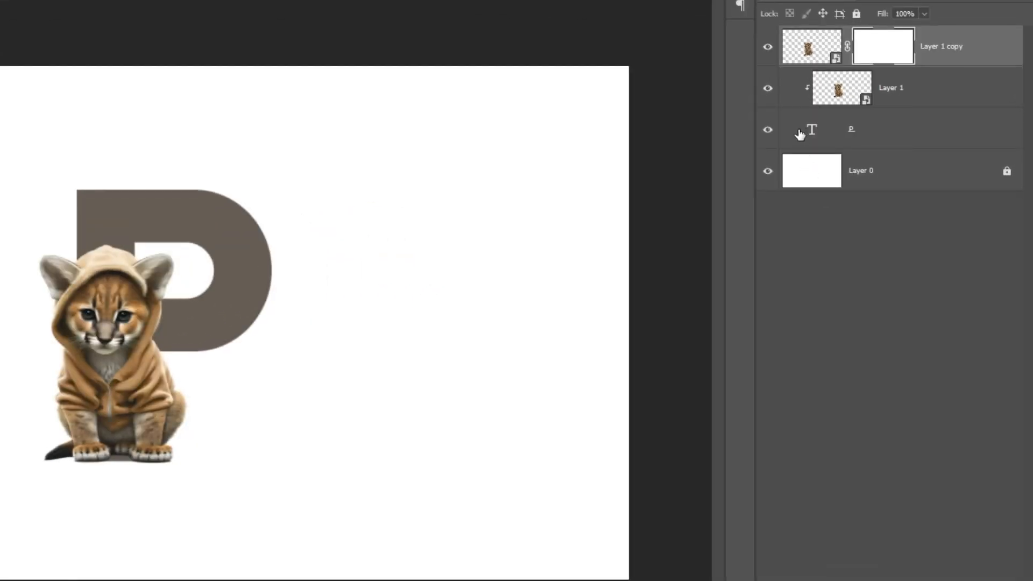
Step: Load the P's outline as a selection, invert it, and target the copy's layer mask
click(812, 133)
right_click(813, 133)
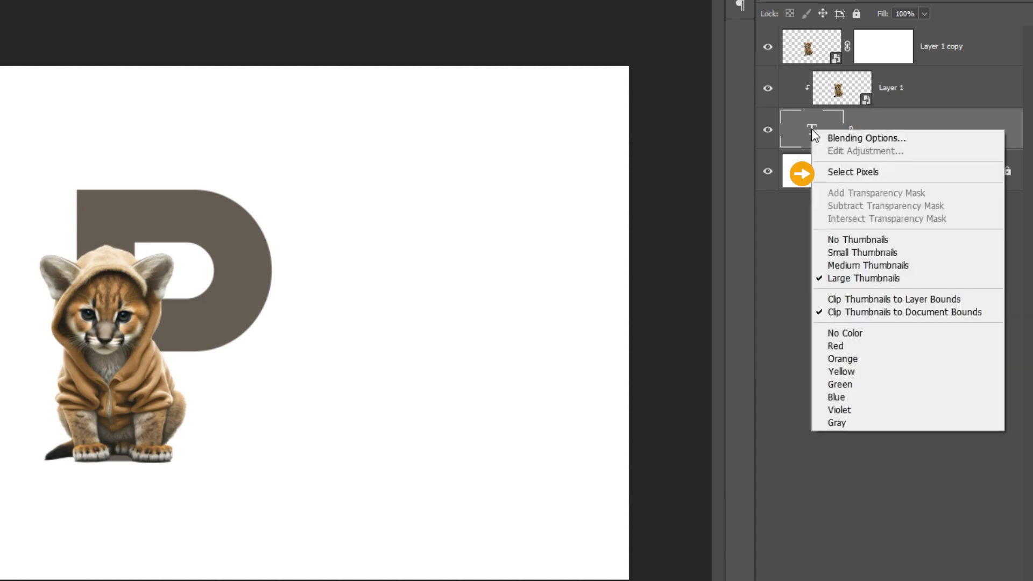
click(832, 172)
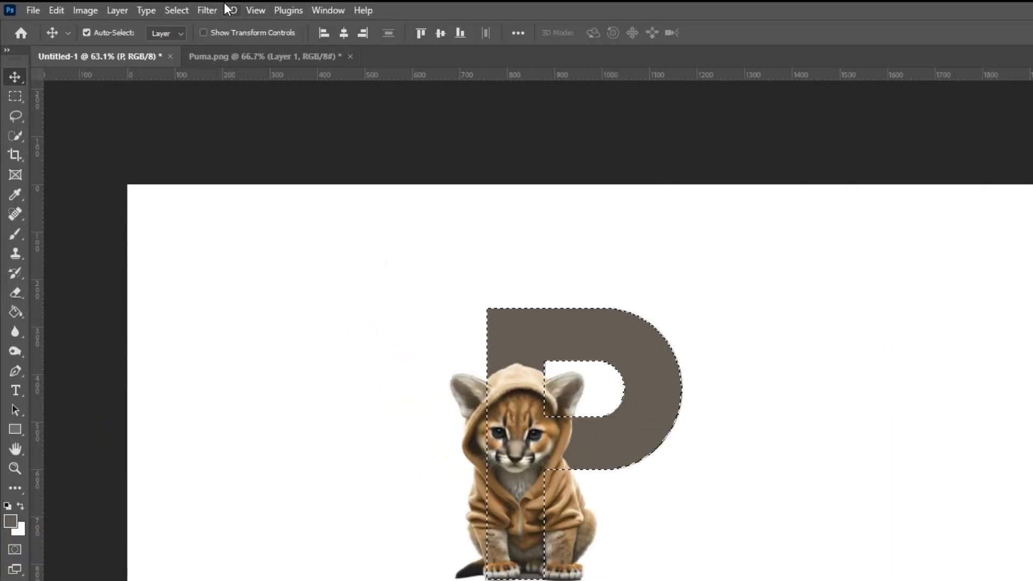
click(181, 11)
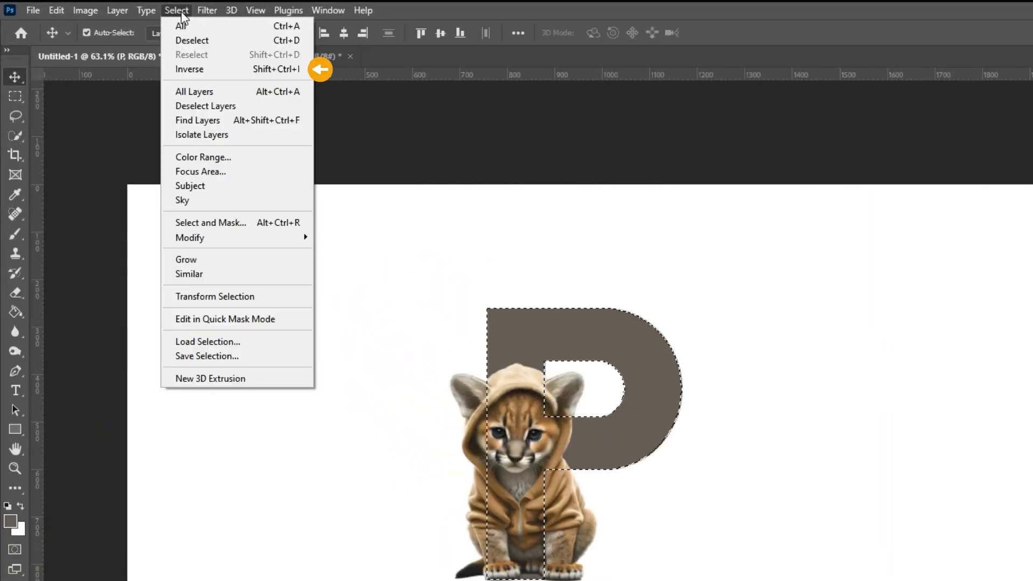
click(191, 69)
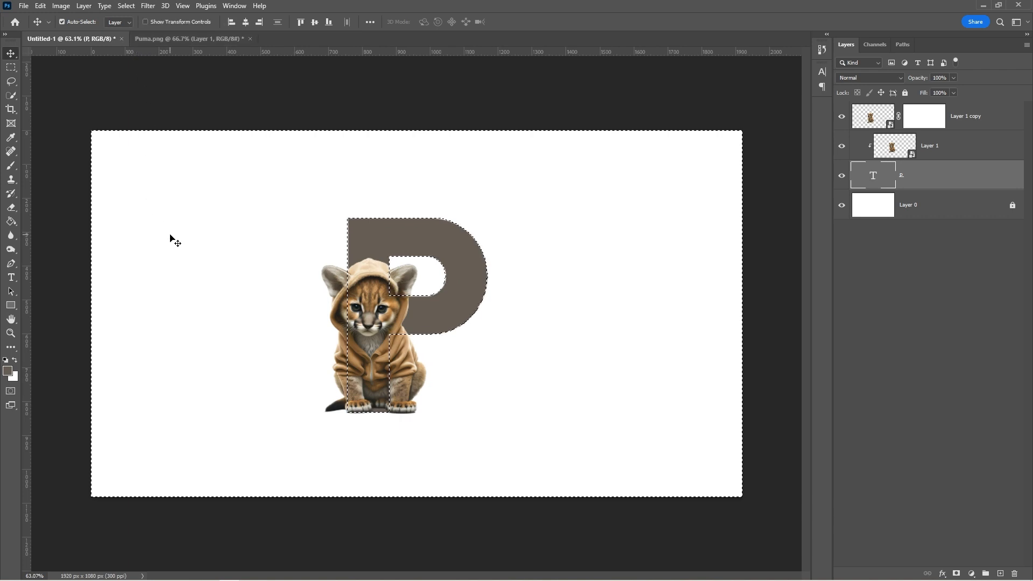
click(945, 123)
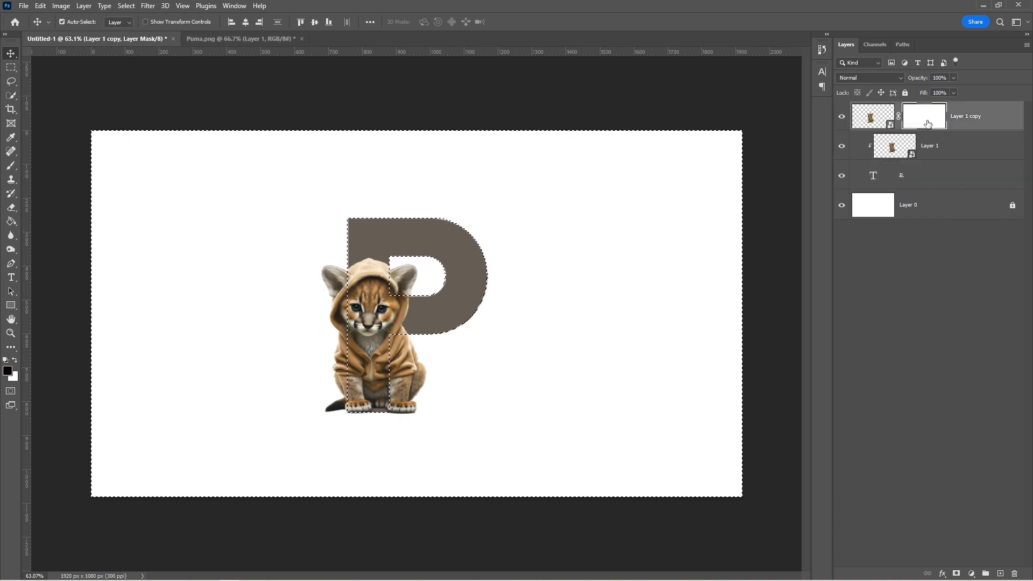
Step: Paint black with a Hard Round brush on the copy's mask over the cub's legs, then deselect
key(b)
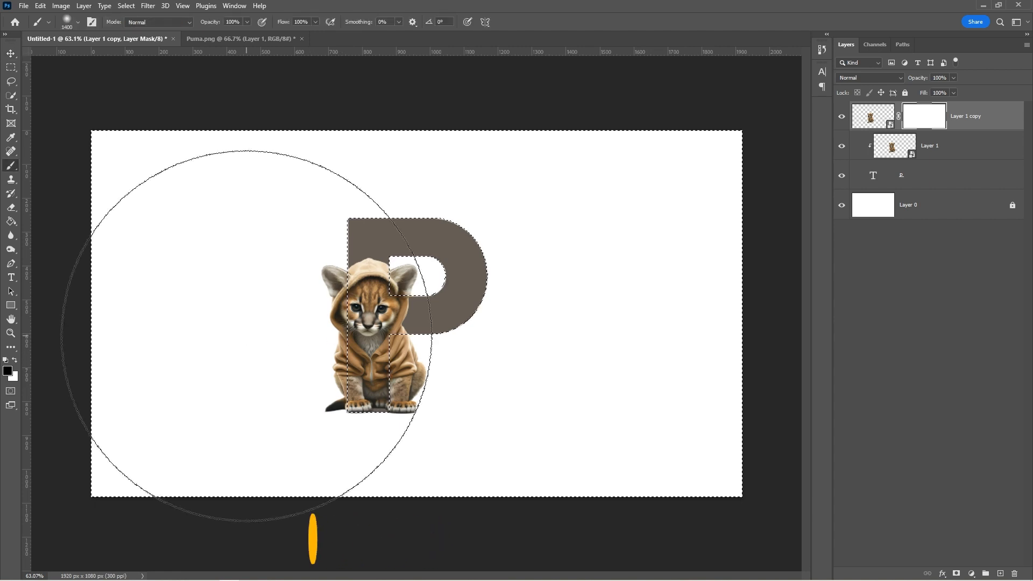
key(bracketleft)
key(bracketleft)
key(bracketleft)
key(bracketleft)
key(bracketleft)
key(bracketleft)
key(bracketleft)
key(bracketleft)
key(bracketleft)
key(bracketleft)
key(bracketleft)
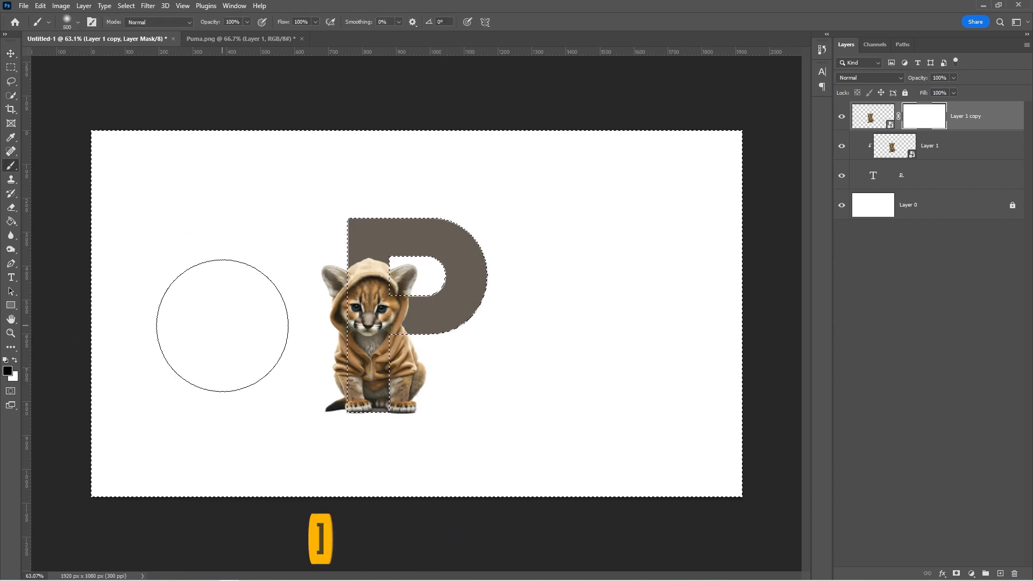
right_click(225, 335)
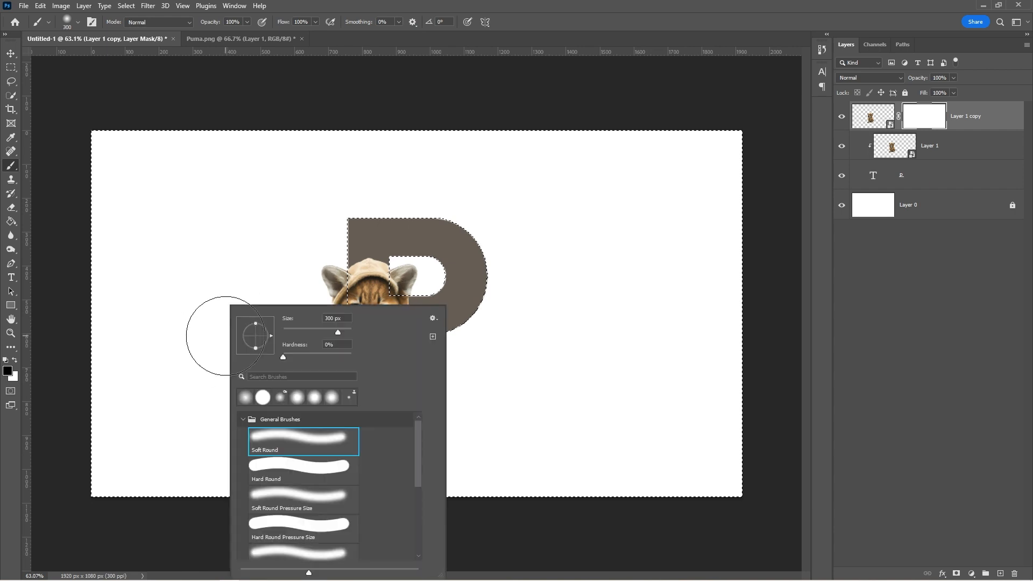
click(291, 472)
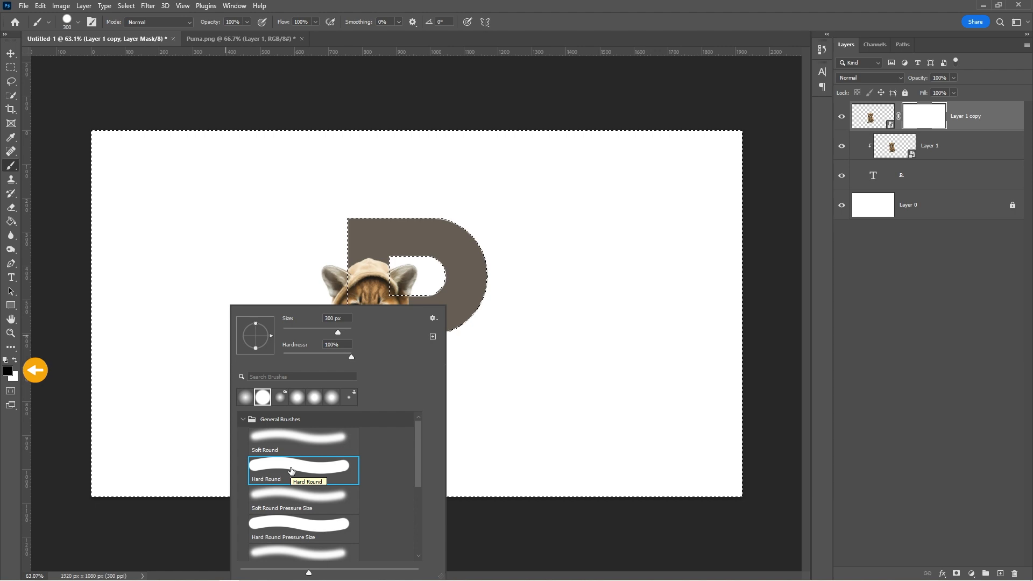
click(494, 417)
key(z)
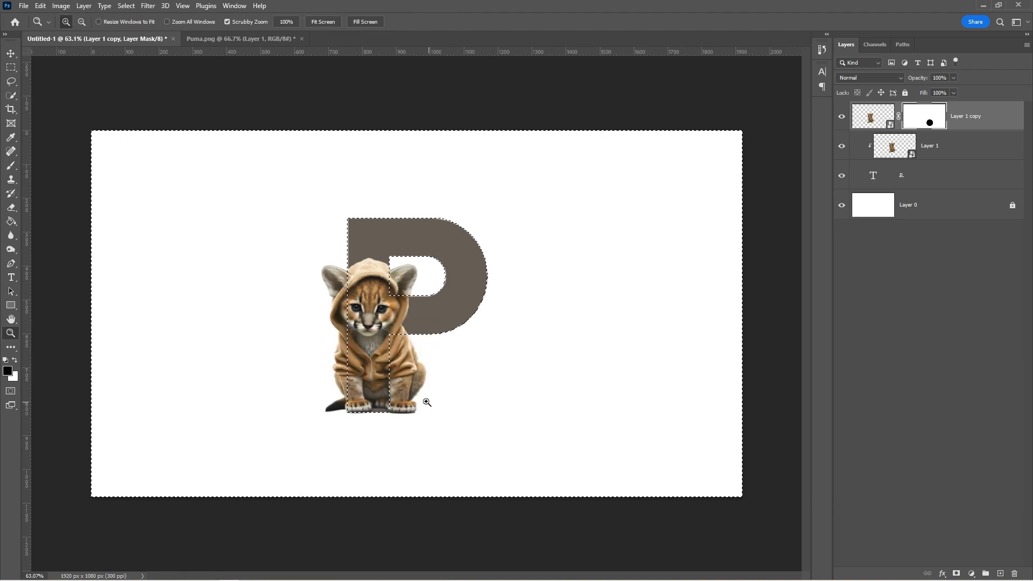
mouse_move(426, 402)
mouse_down()
mouse_move(449, 418)
mouse_move(423, 441)
mouse_move(382, 326)
mouse_move(356, 485)
mouse_move(245, 464)
mouse_move(250, 364)
mouse_move(232, 325)
mouse_move(243, 383)
mouse_move(246, 333)
mouse_move(241, 361)
mouse_up()
key(b)
key(bracketleft)
key(bracketleft)
key(bracketleft)
key(bracketleft)
key(z)
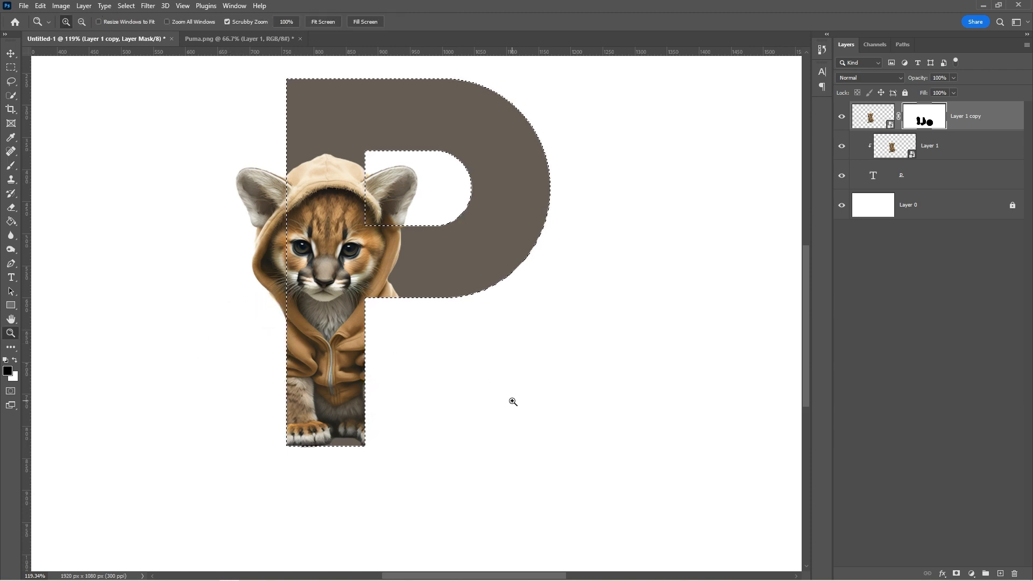
drag(512, 401, 474, 401)
key(ctrl+d)
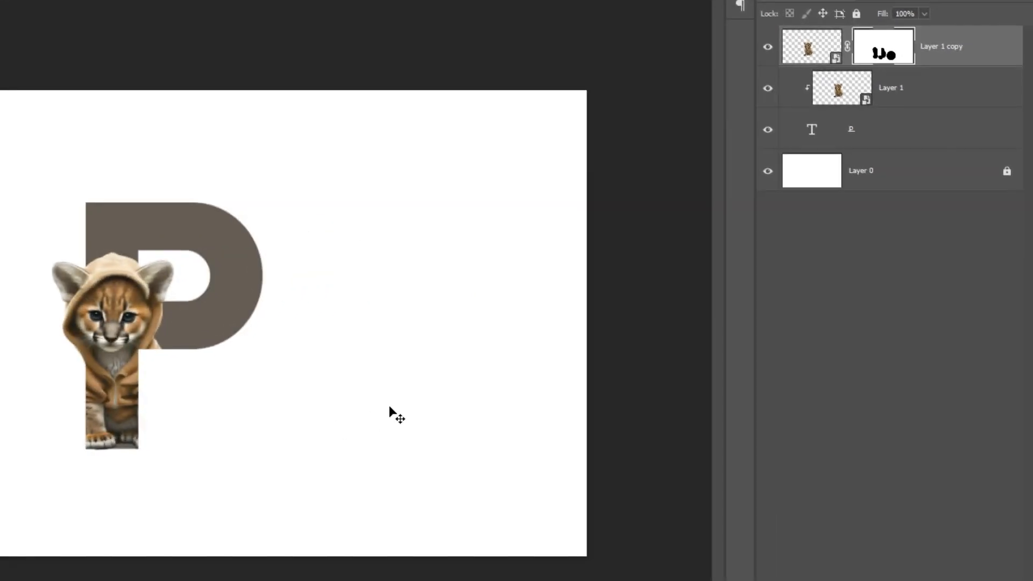
Step: Open Blending Options for the P and enable a 4 px outside gradient Stroke
click(813, 135)
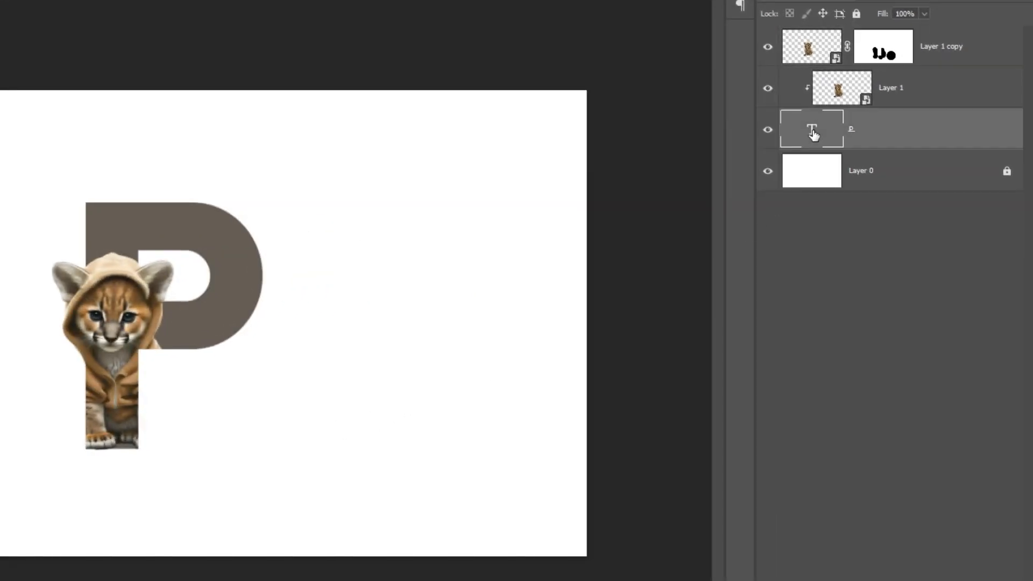
right_click(814, 135)
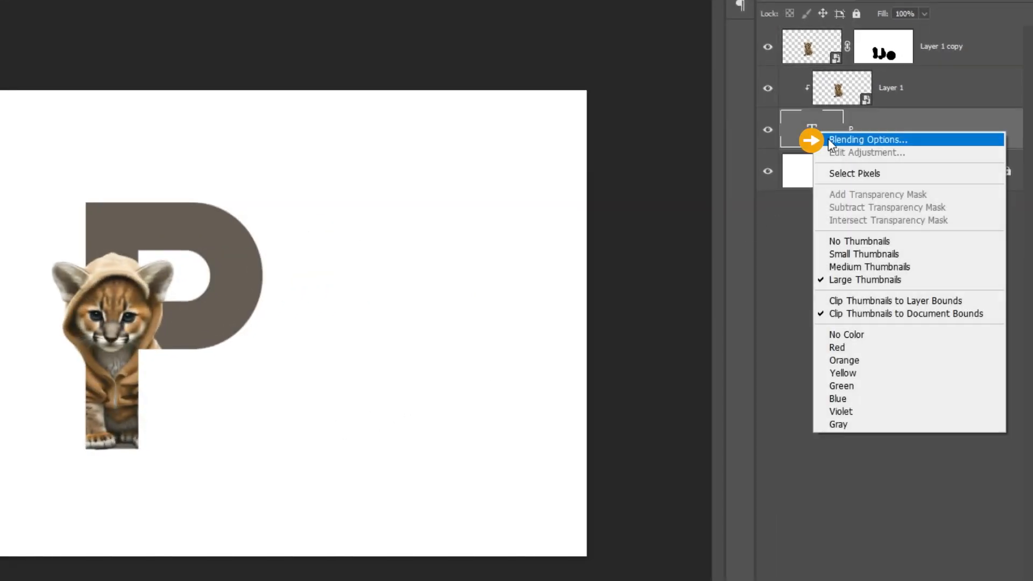
click(827, 138)
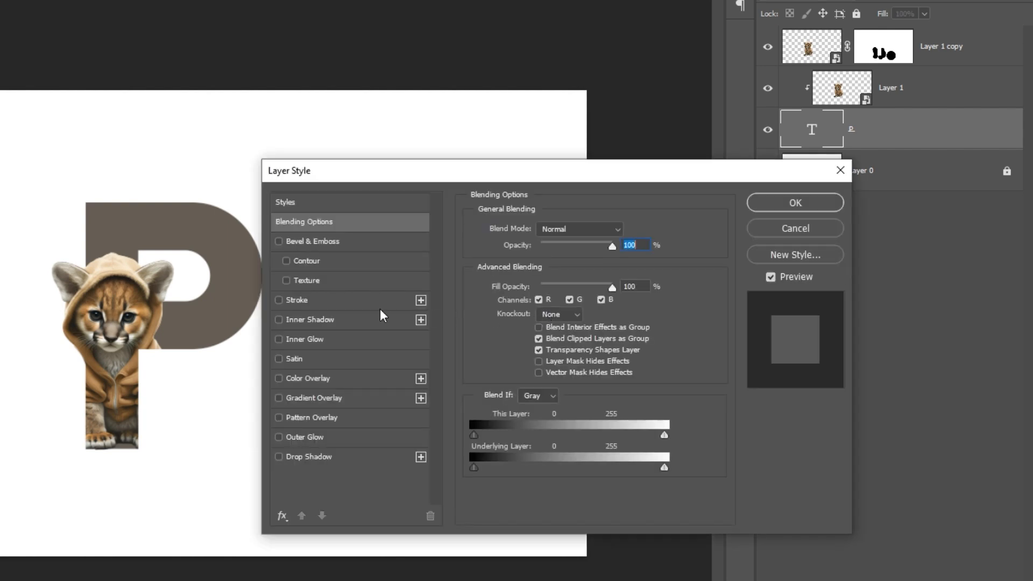
click(279, 299)
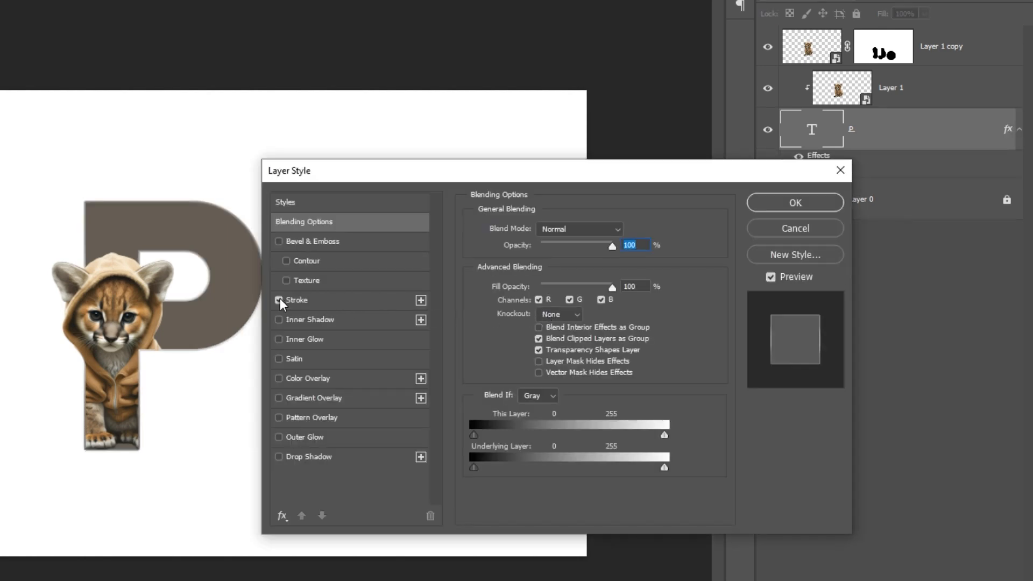
click(347, 300)
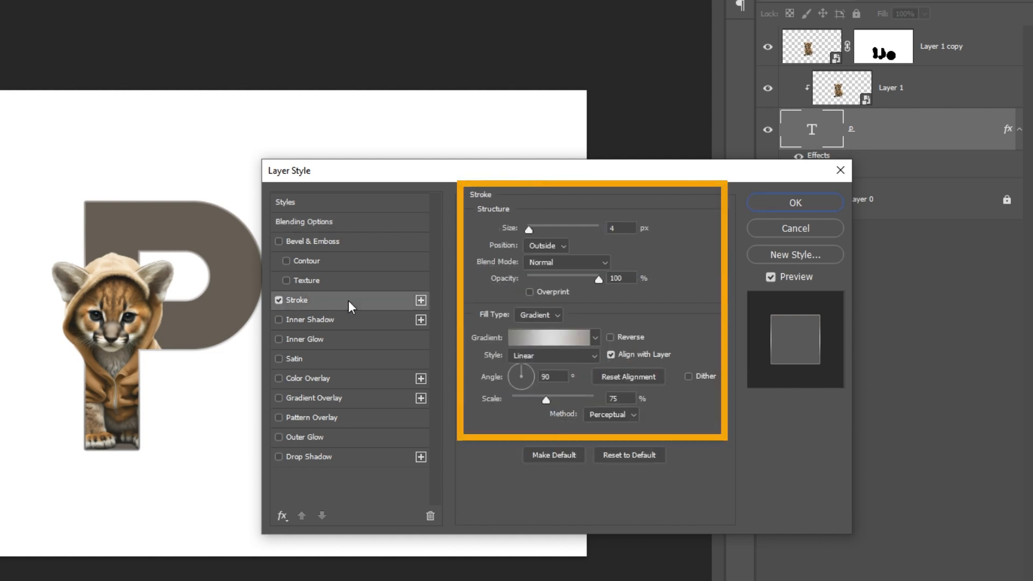
Step: Set the stroke gradient stops to #807F7D, #DEDEDE and #9B948C
click(549, 337)
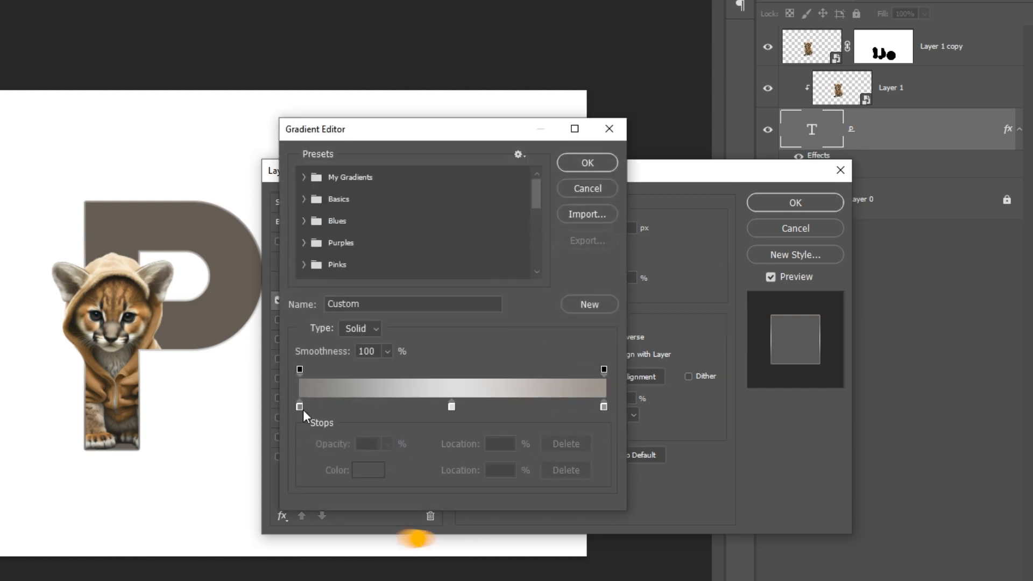
click(300, 406)
double_click(300, 405)
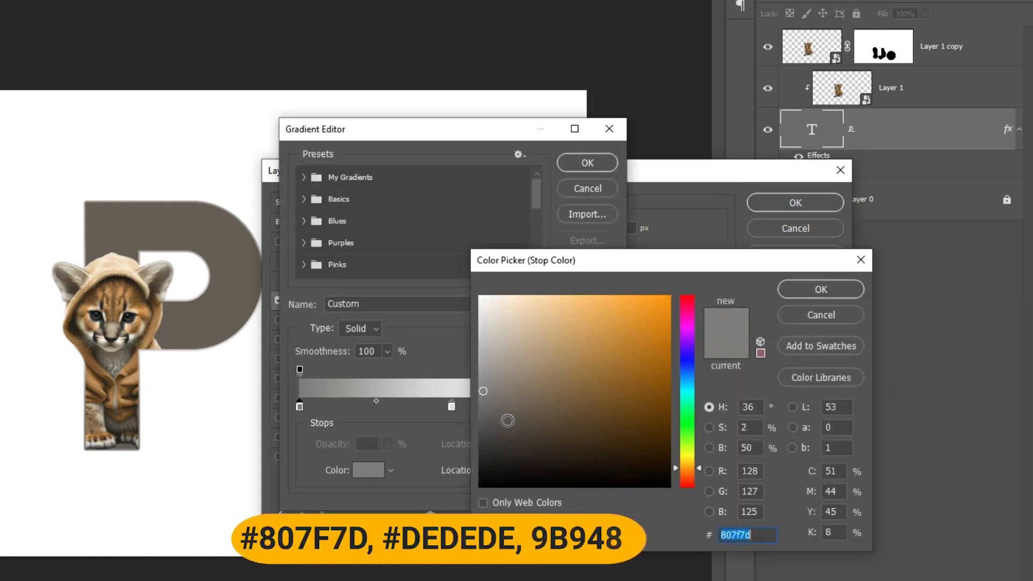
click(823, 290)
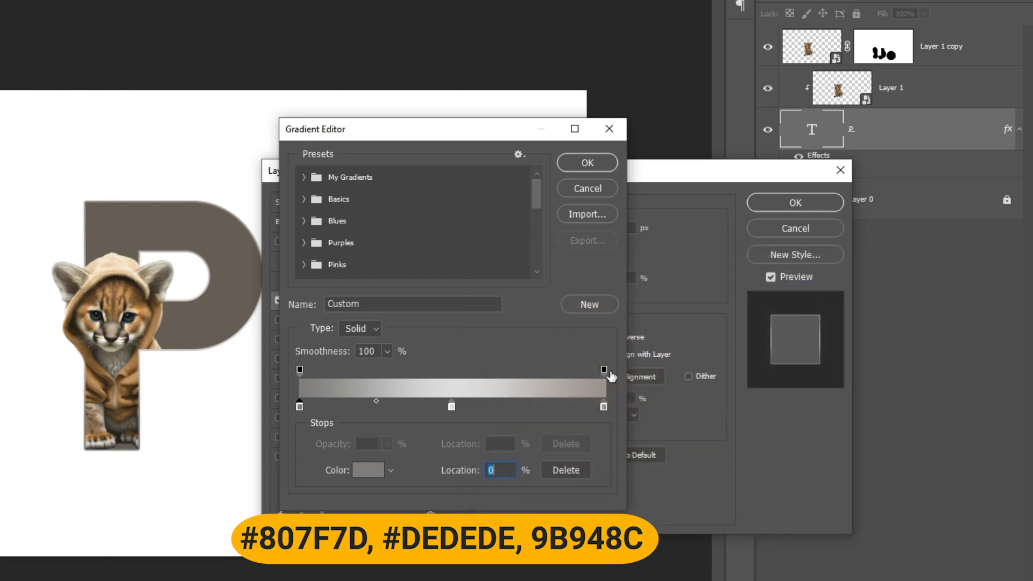
click(450, 405)
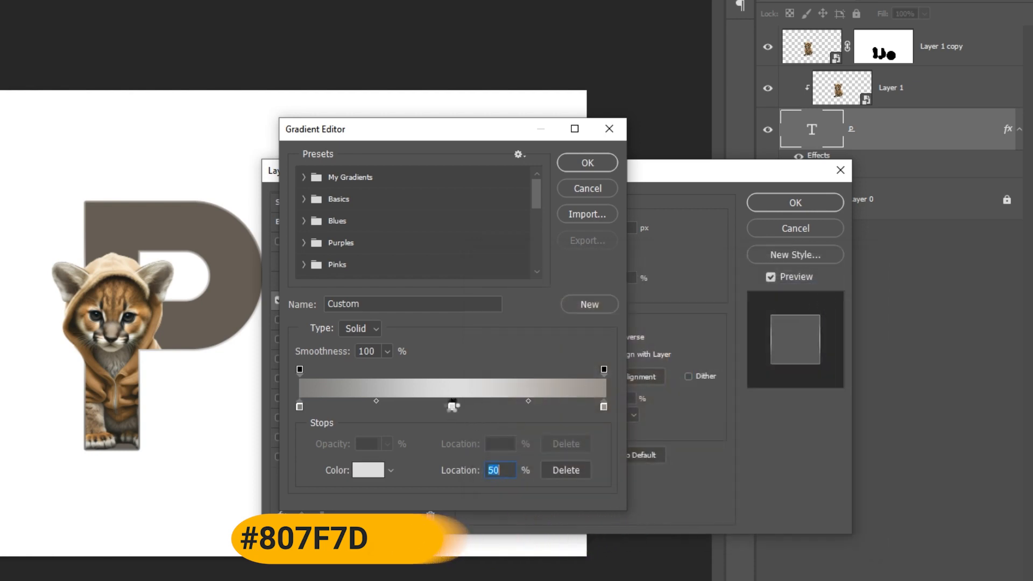
double_click(450, 405)
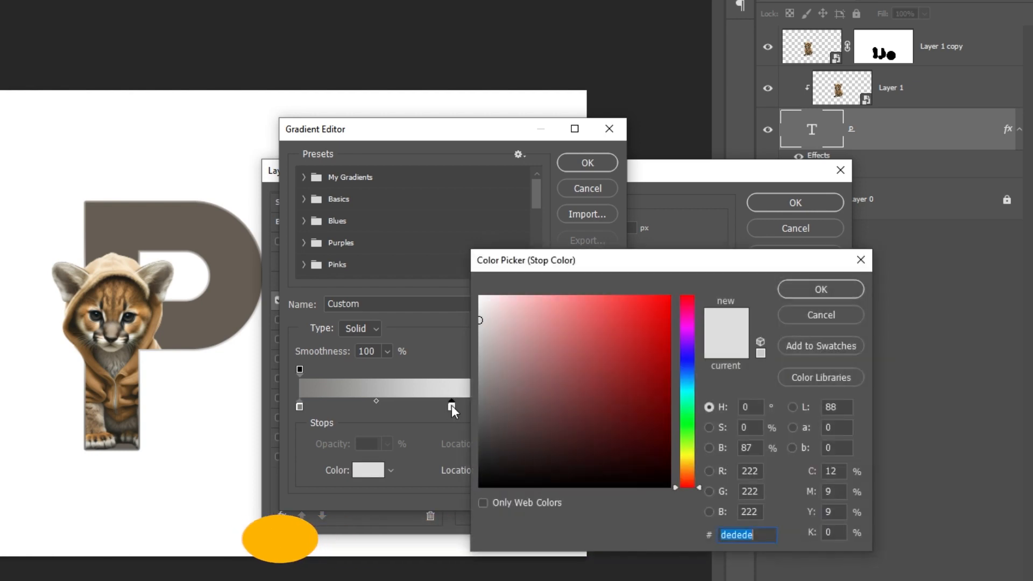
click(828, 288)
click(604, 406)
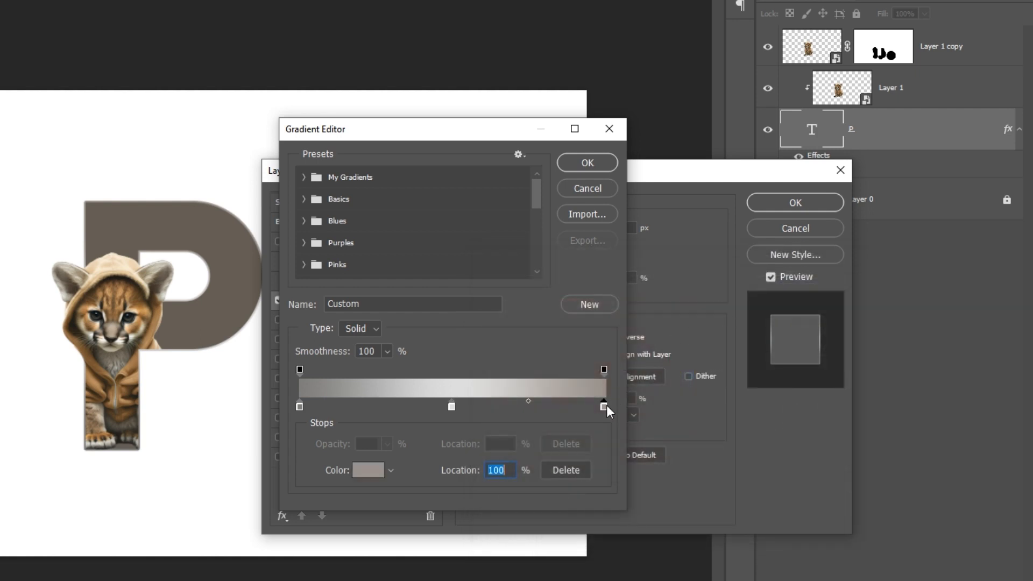
double_click(604, 406)
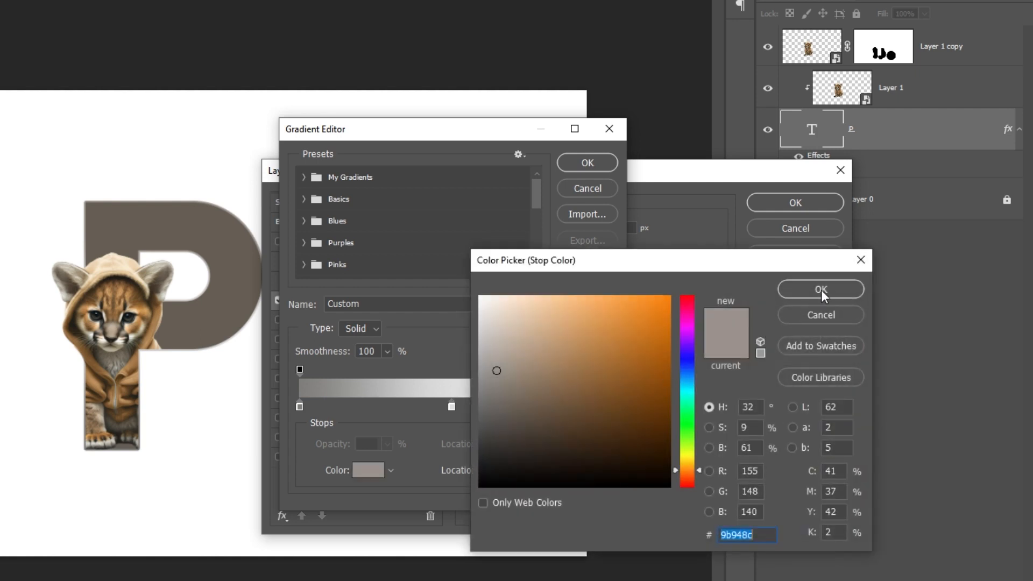
click(821, 289)
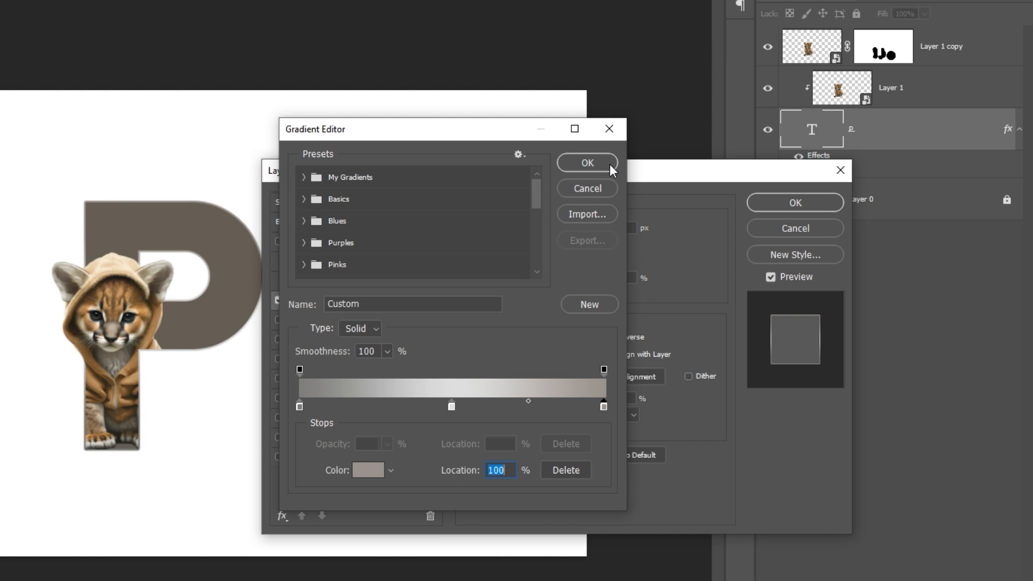
click(609, 163)
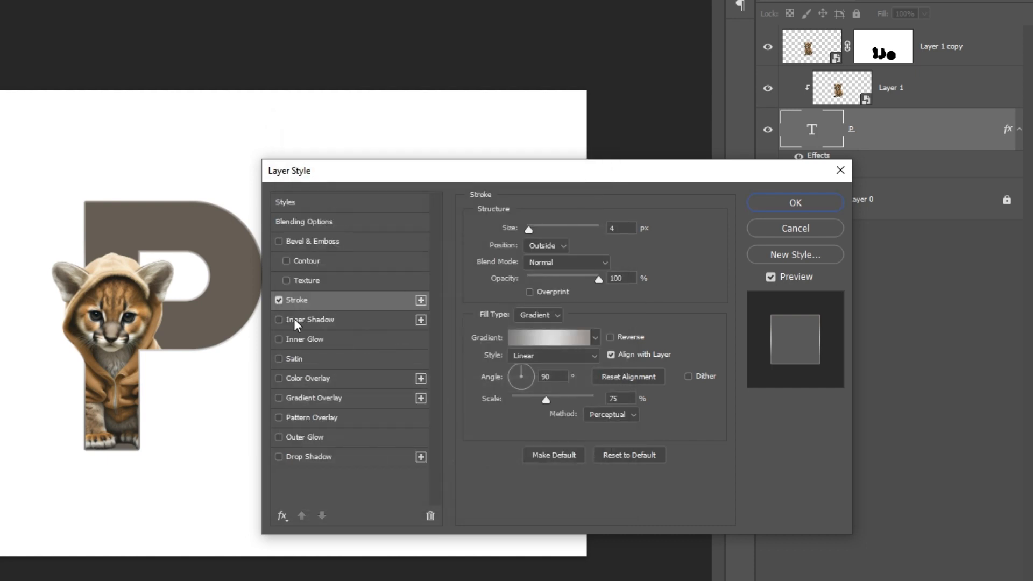
Step: Add a 64% Multiply Inner Shadow to the P and apply the layer style
click(279, 320)
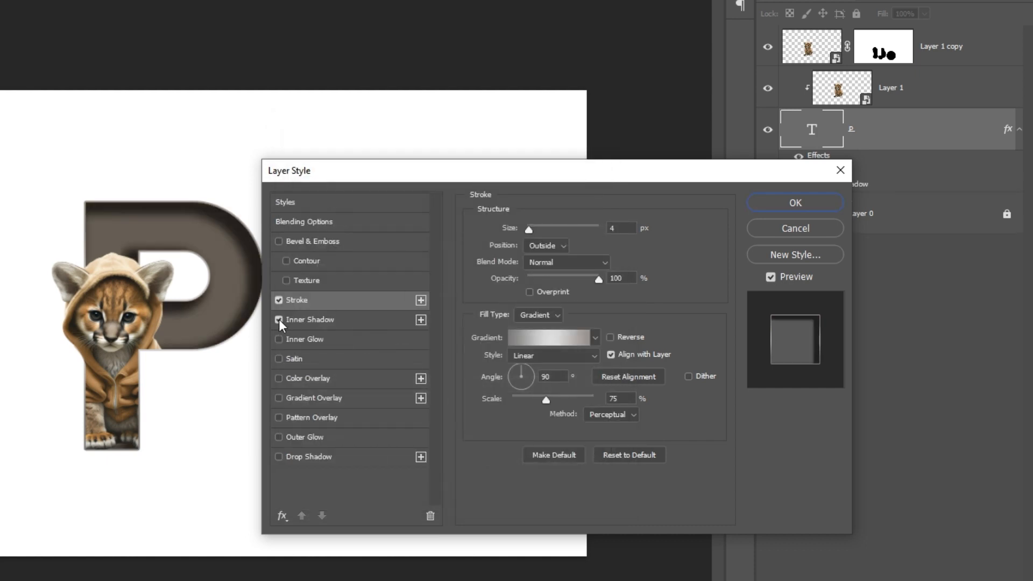
click(349, 319)
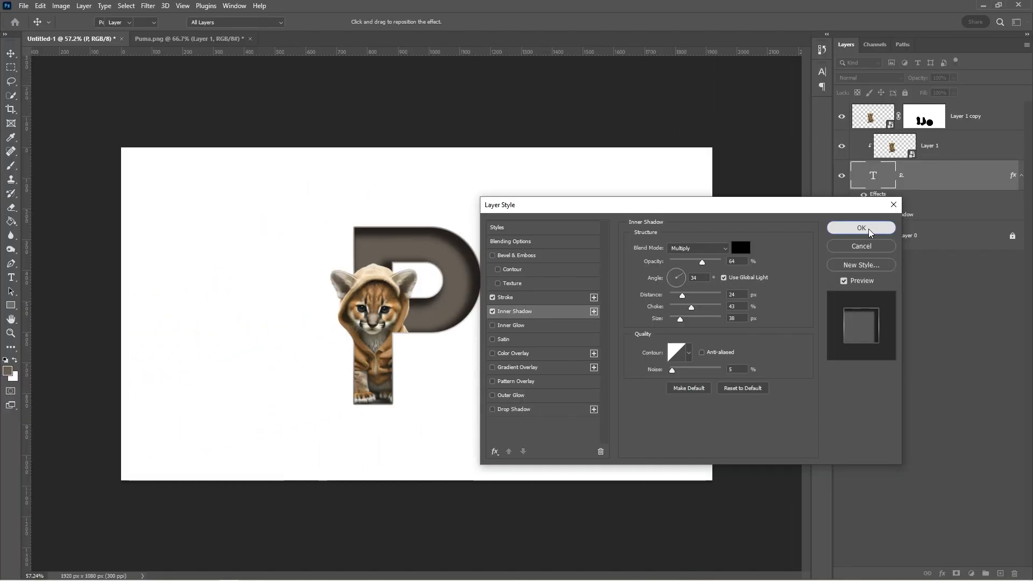
click(796, 203)
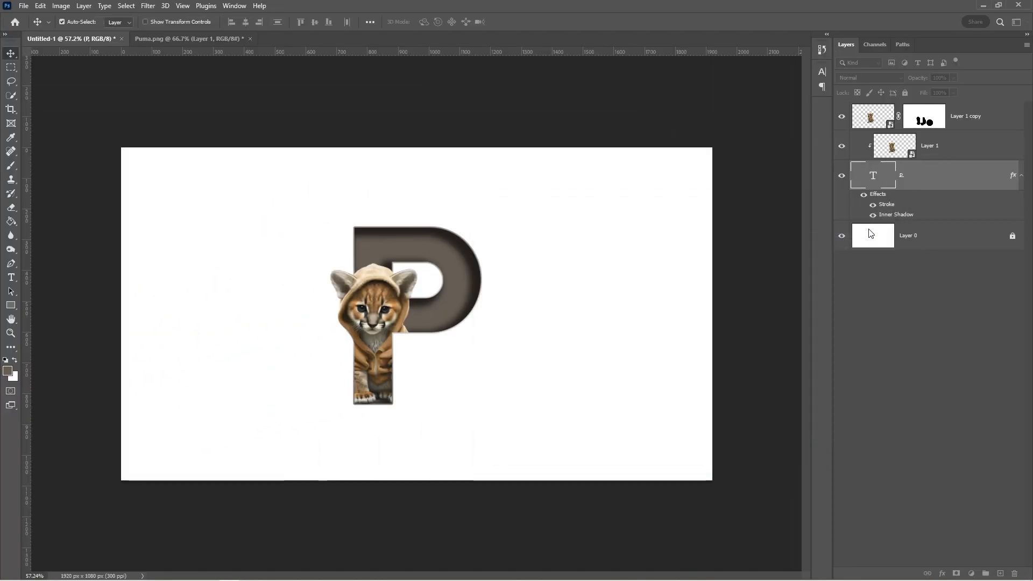
Step: Add a new layer above Layer 1 and name it Shadow
click(951, 155)
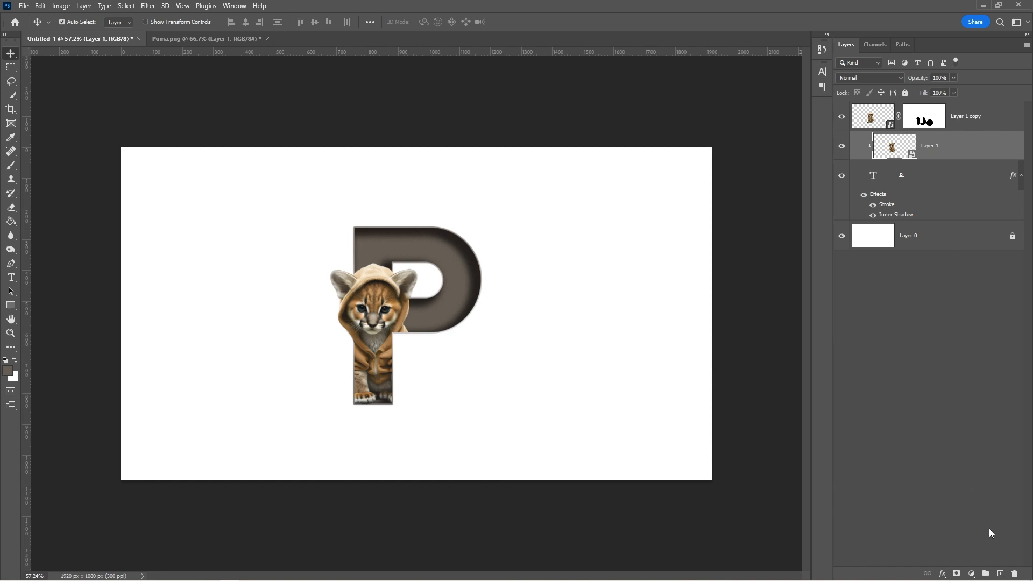
click(999, 573)
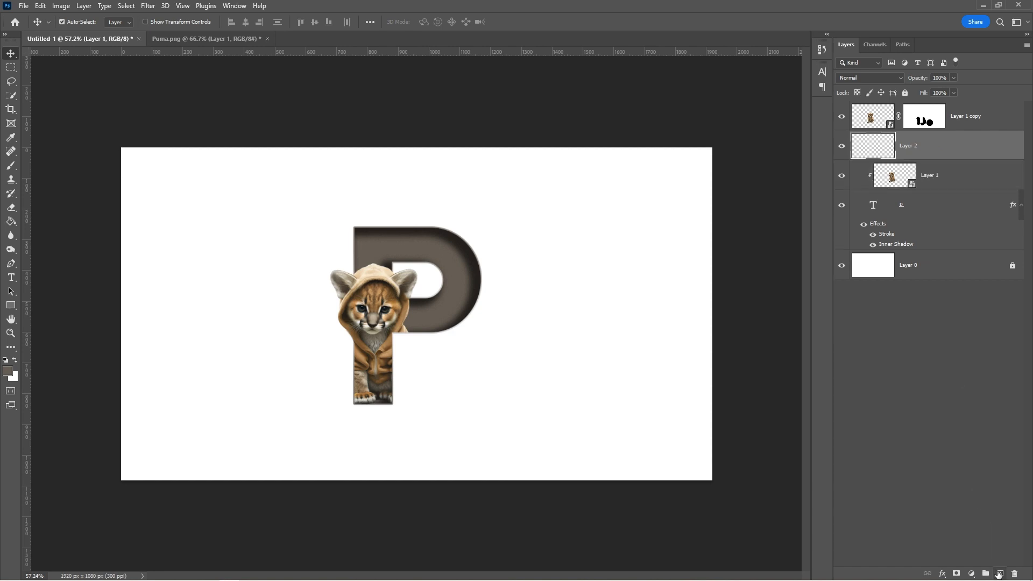
double_click(912, 146)
key(Return)
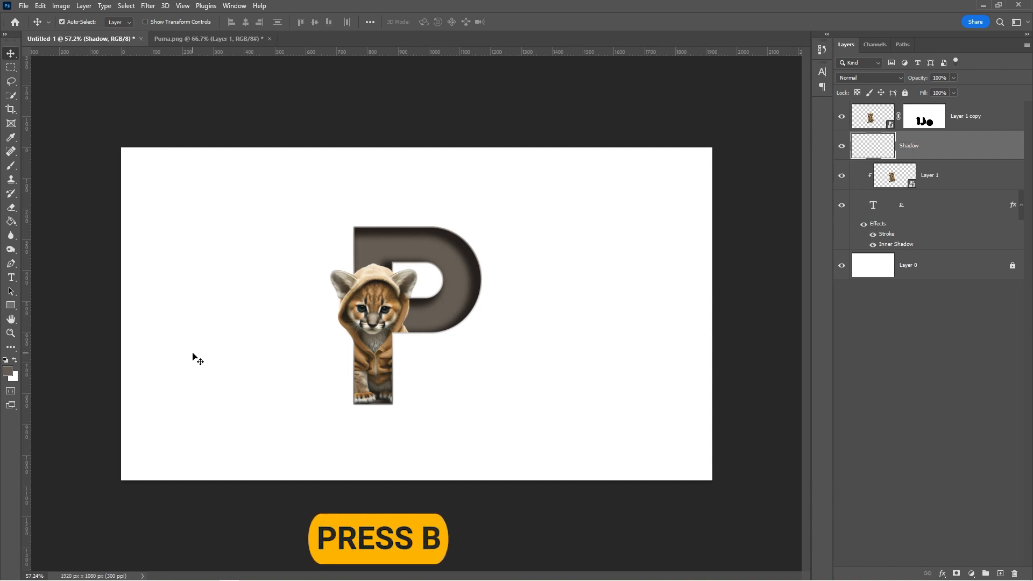
Step: Choose the Soft Round brush and sample dark brown #25221E from the P's edge as foreground colour
key(b)
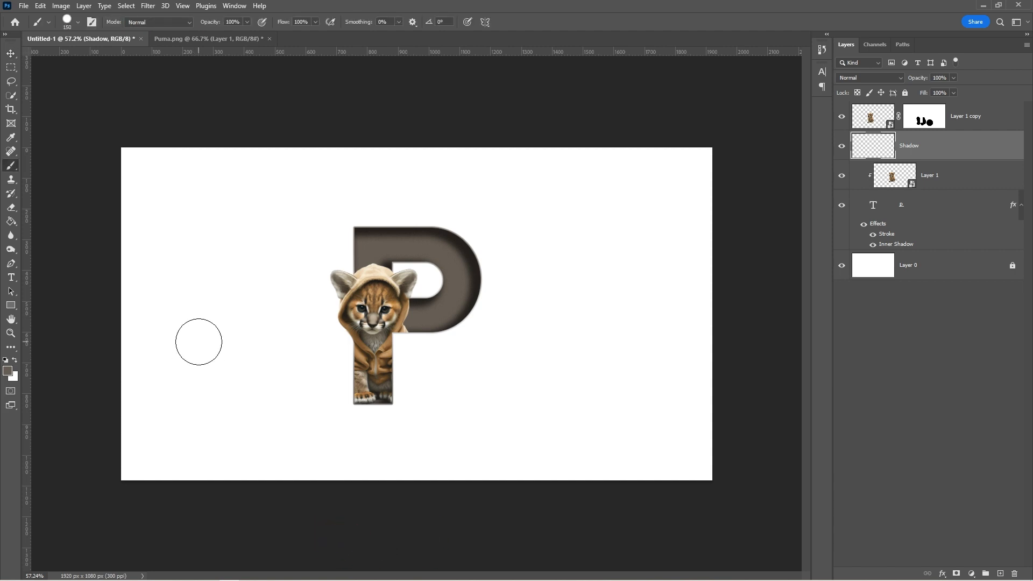
right_click(199, 342)
click(240, 434)
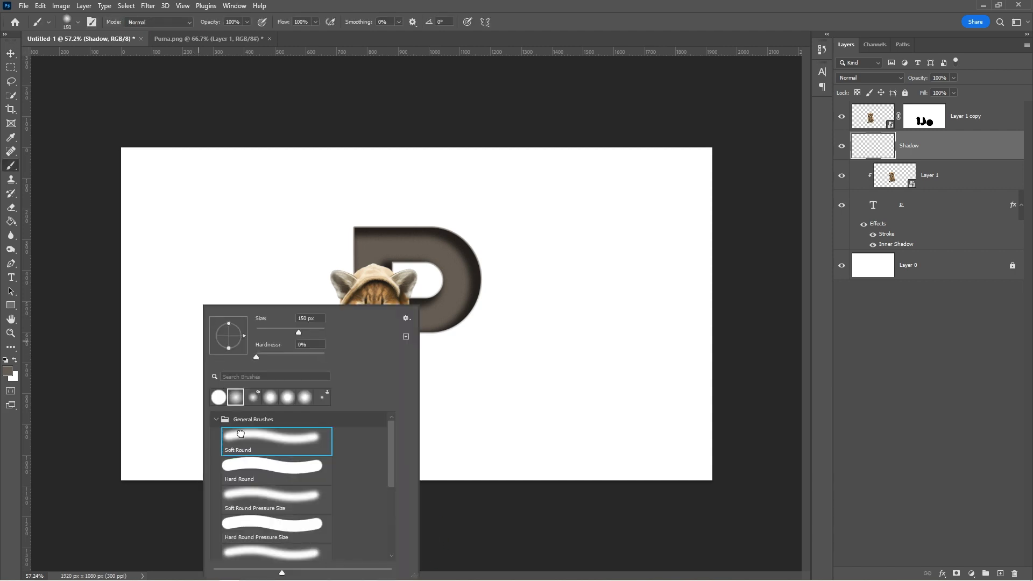
click(10, 374)
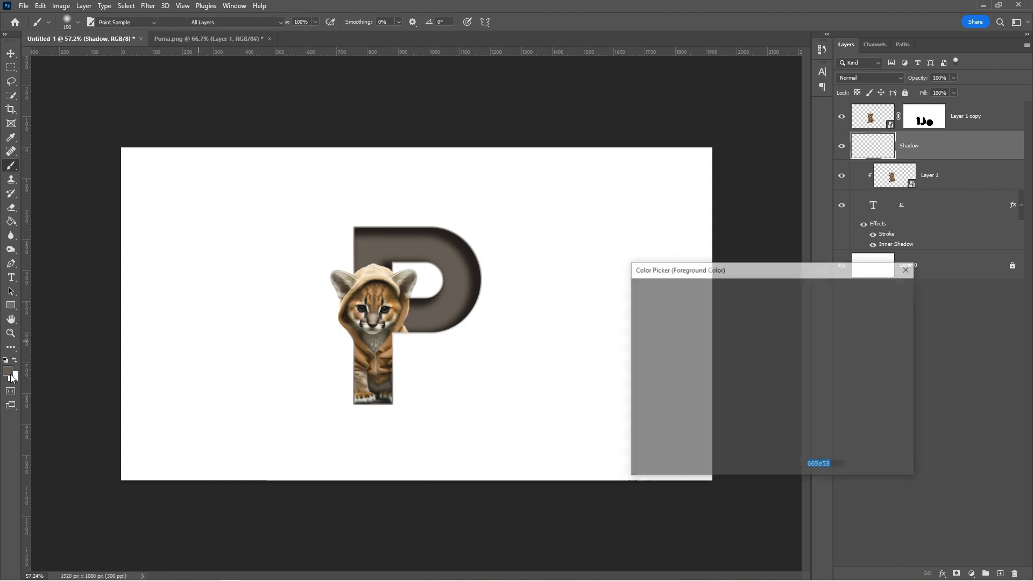
click(448, 230)
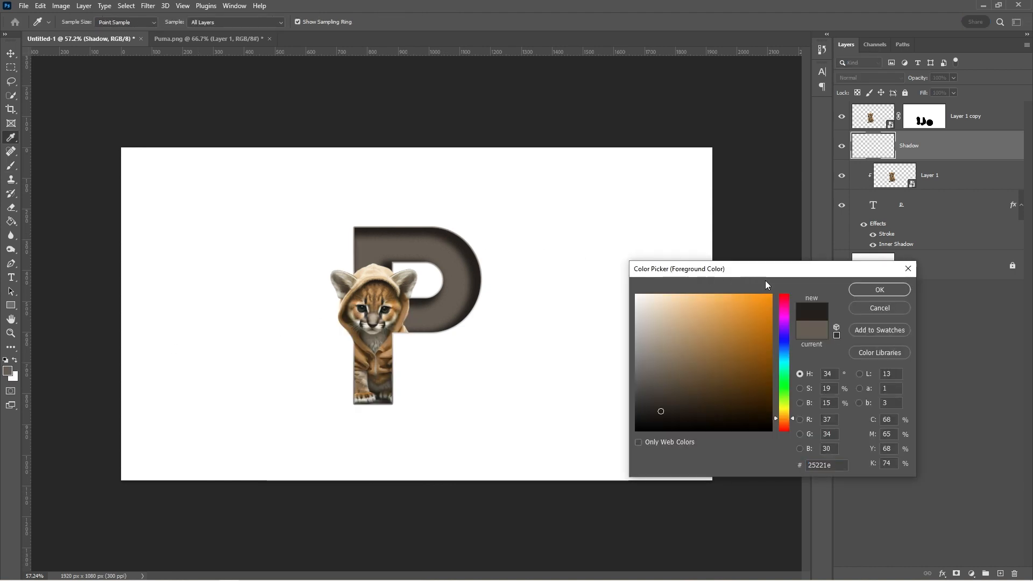
click(879, 290)
Step: With a smaller soft brush, paint dark shadows beside the cub's left ear and along the hood's left side
key(z)
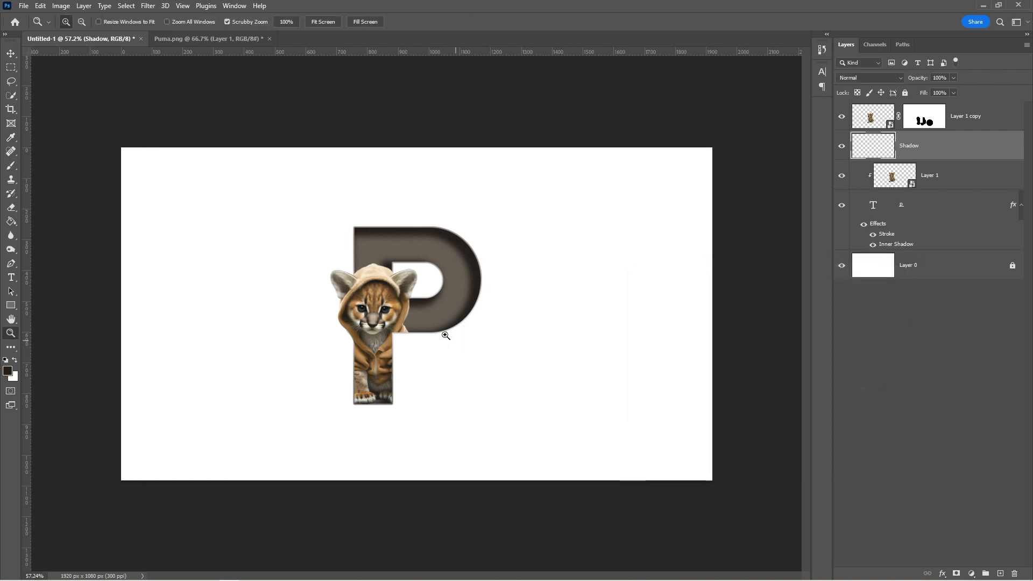
drag(399, 270, 448, 340)
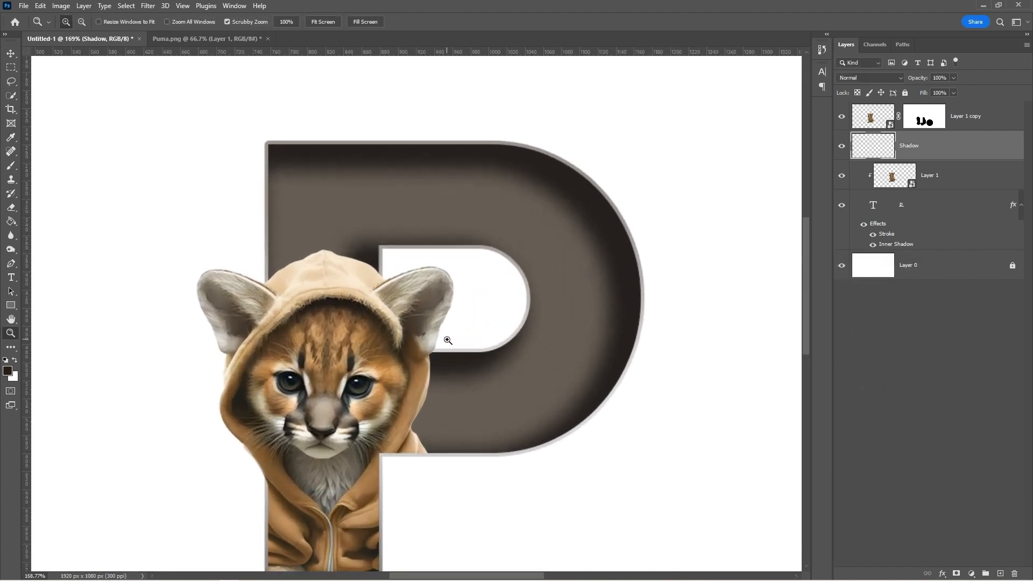
key(b)
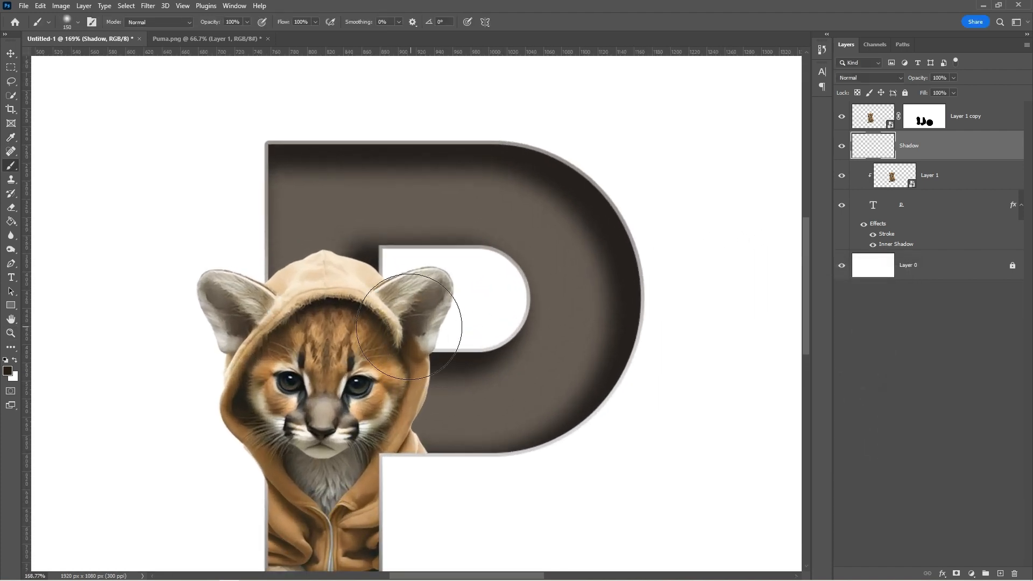
mouse_move(403, 310)
mouse_down()
mouse_move(425, 294)
mouse_move(431, 328)
mouse_up()
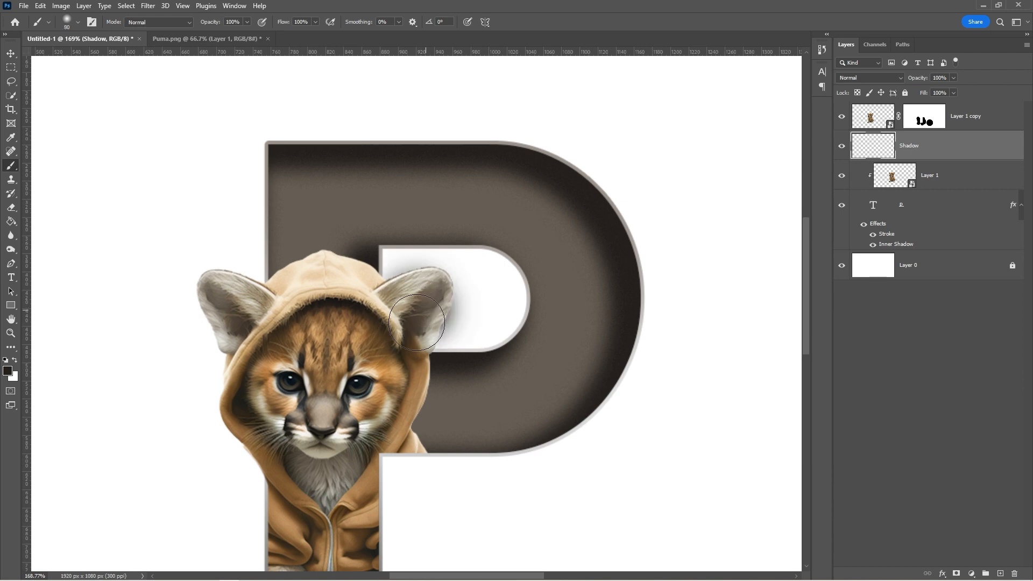
key(ctrl+z)
key(bracketleft)
key(bracketleft)
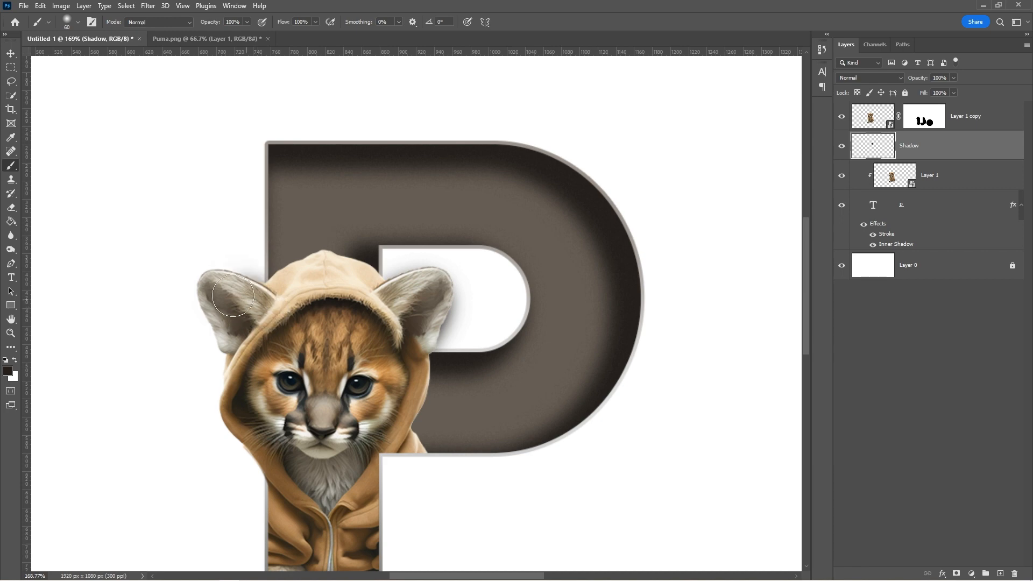
mouse_move(236, 272)
mouse_down()
mouse_move(213, 301)
mouse_move(251, 368)
mouse_up()
mouse_move(282, 394)
mouse_down()
mouse_move(263, 358)
mouse_move(239, 396)
mouse_move(272, 431)
mouse_up()
key(z)
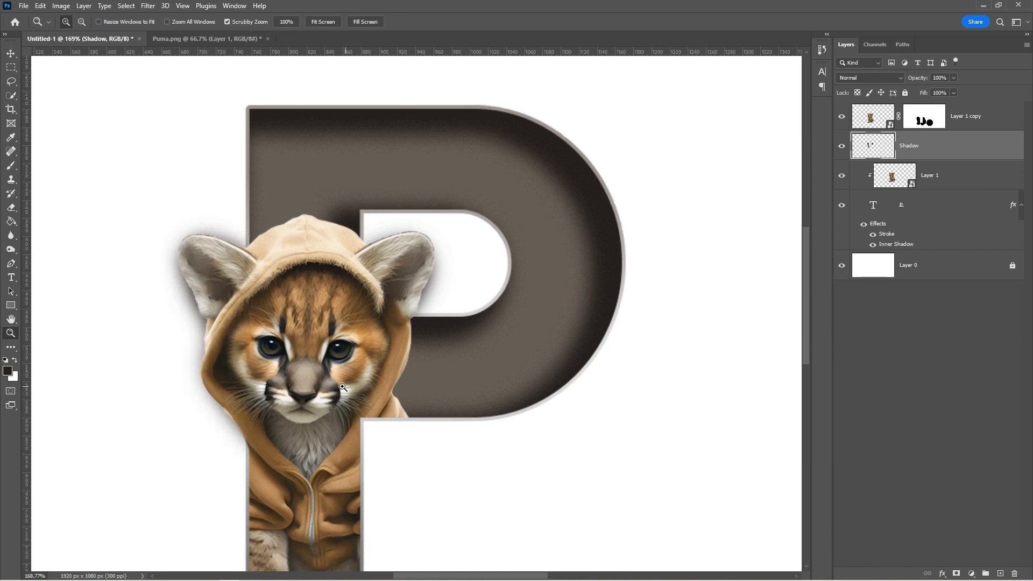
drag(347, 388, 306, 392)
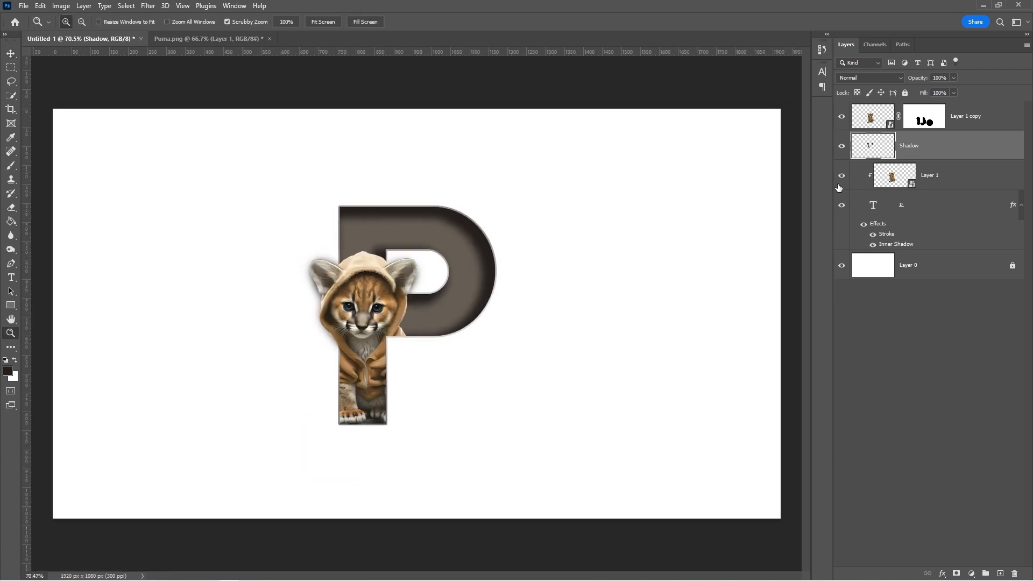
Step: Add a Solid Color fill layer in #A6A6A6 directly above Layer 0
click(842, 152)
click(843, 151)
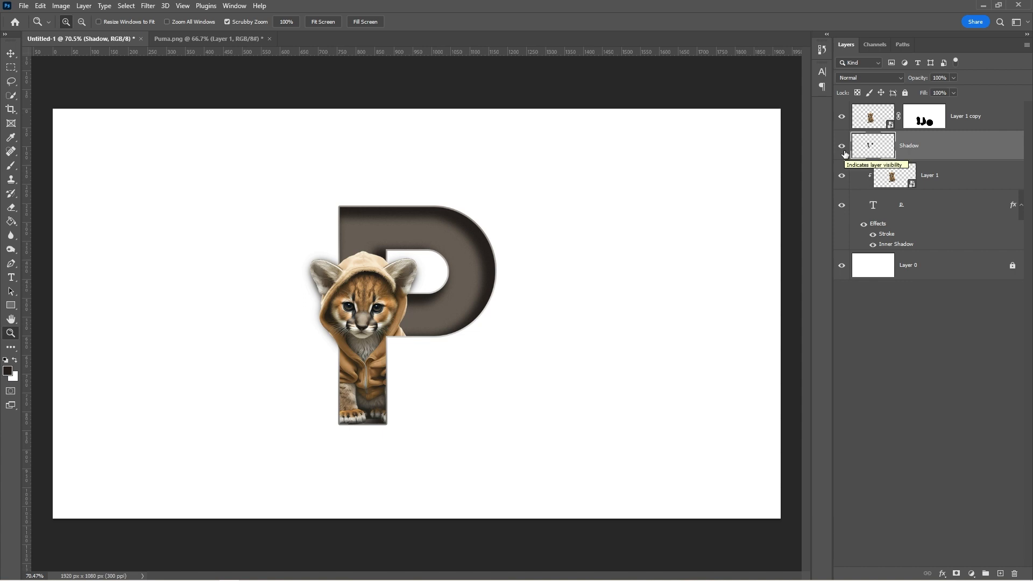
click(937, 270)
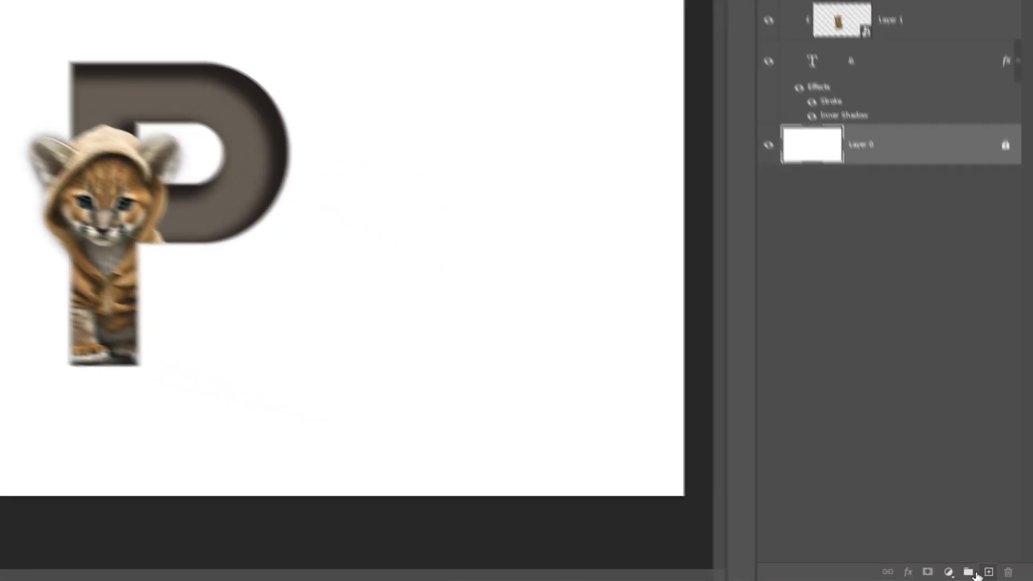
click(970, 573)
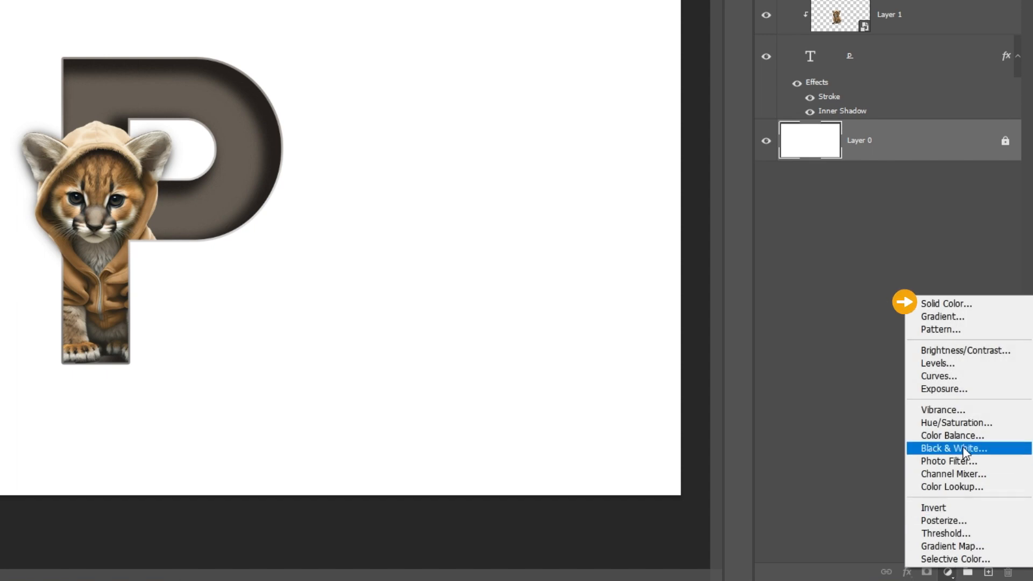
click(966, 305)
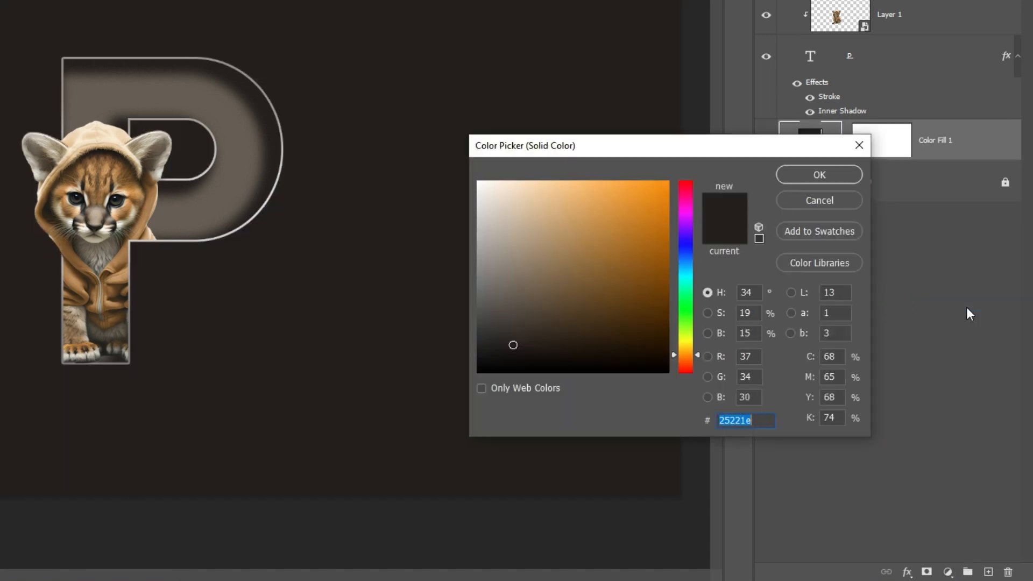
text(a6a6a6)
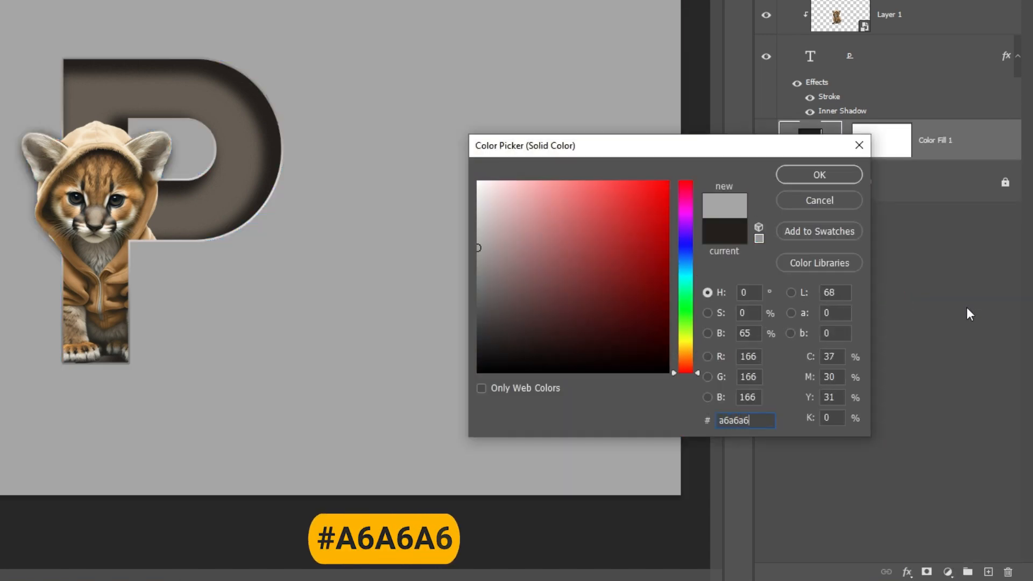
click(826, 178)
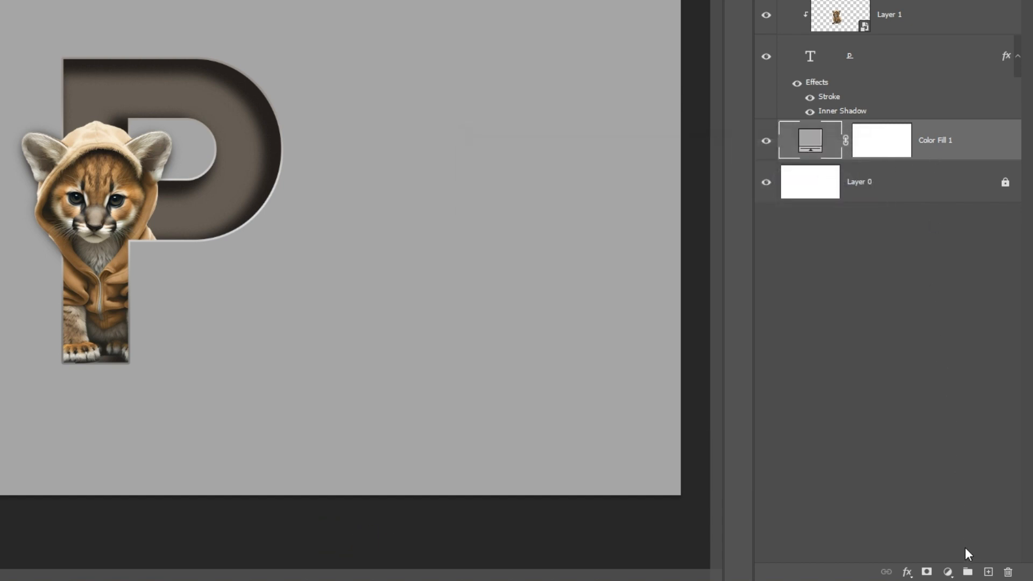
Step: Add a new empty layer above the grey fill and set the foreground colour to #EDEDED
click(988, 573)
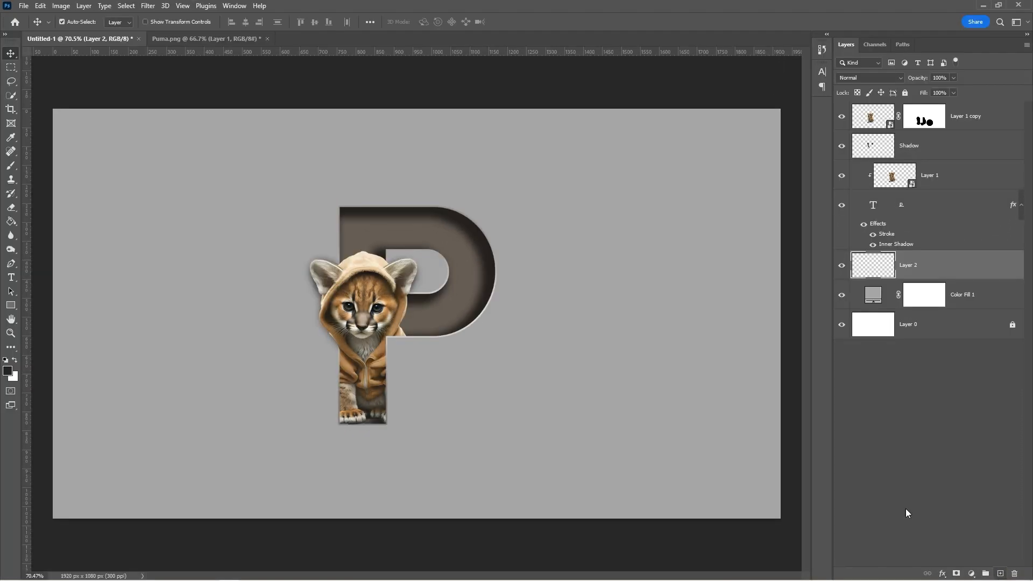
key(b)
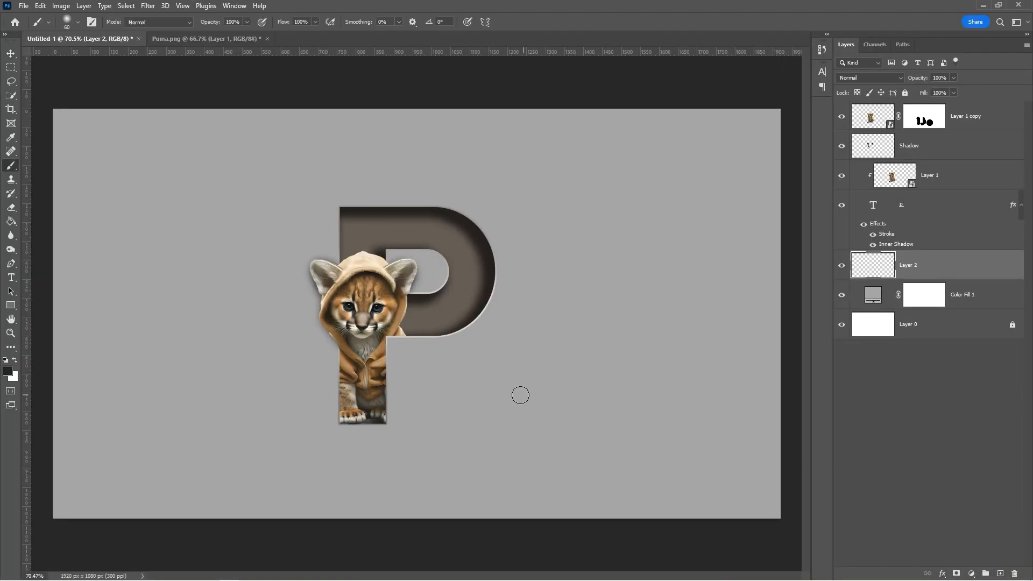
click(8, 371)
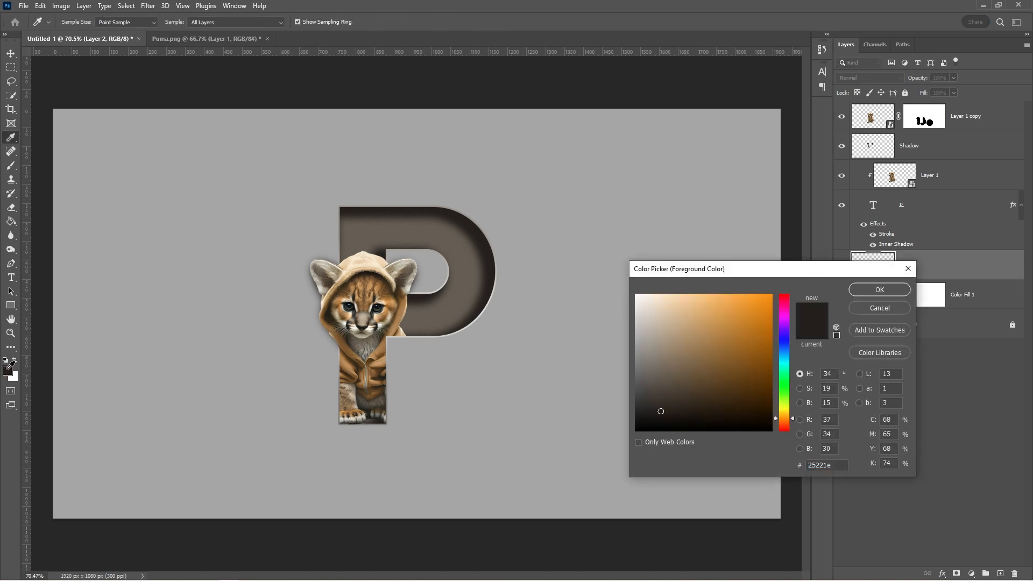
drag(839, 465, 806, 465)
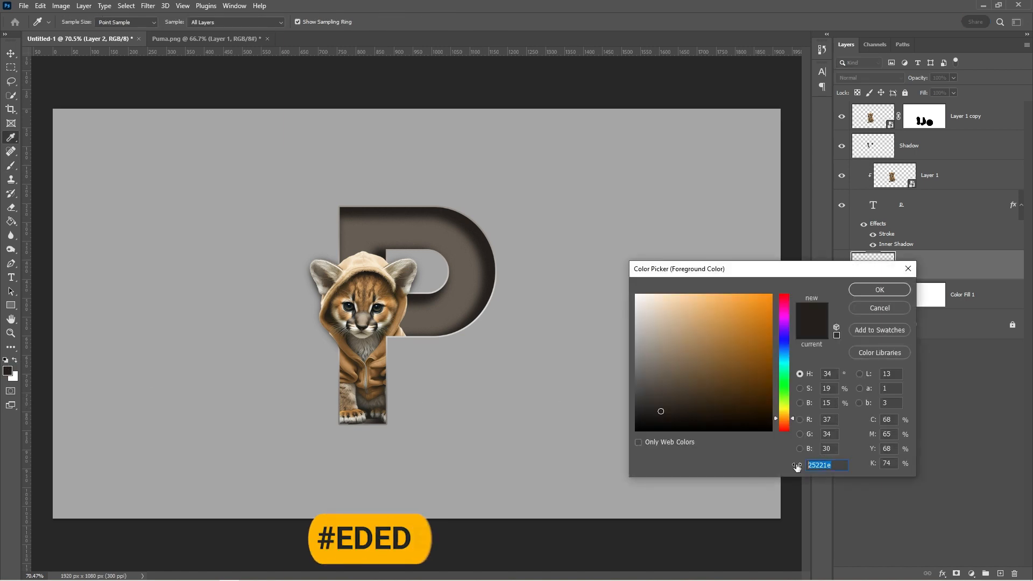
text(ededed)
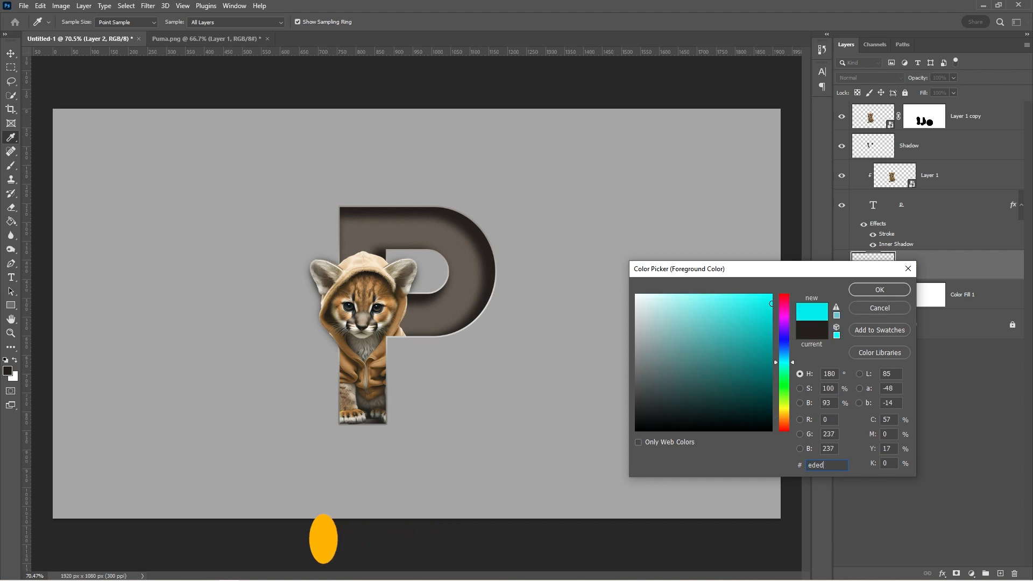
click(878, 290)
Step: Paint a single 1600 px soft glow at the canvas centre on Layer 2, comparing it on and off
key(b)
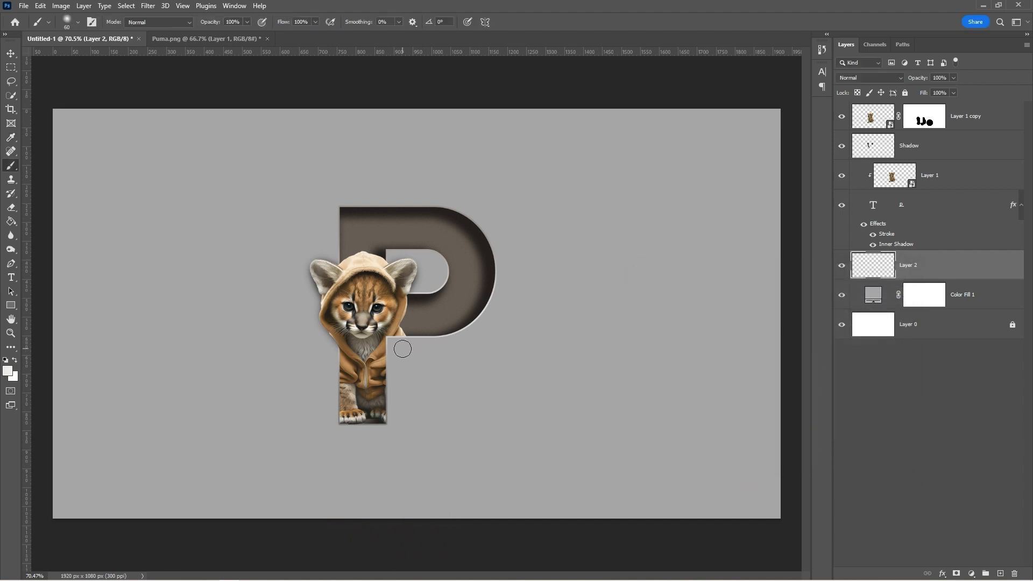
key(bracketright)
key(bracketright)
key(bracketright)
key(bracketright)
key(bracketright)
key(bracketright)
key(bracketright)
key(bracketright)
key(bracketright)
key(bracketright)
key(bracketright)
key(bracketright)
key(bracketright)
key(bracketright)
key(bracketright)
key(bracketright)
key(bracketright)
key(bracketright)
key(bracketright)
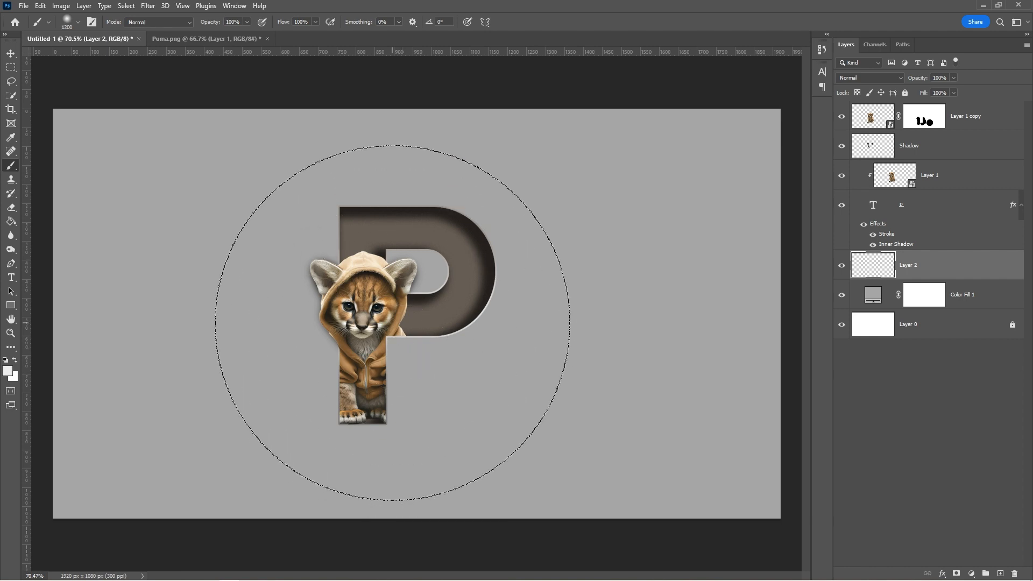
key(bracketright)
key(bracketright)
key(bracketright)
key(bracketright)
click(394, 320)
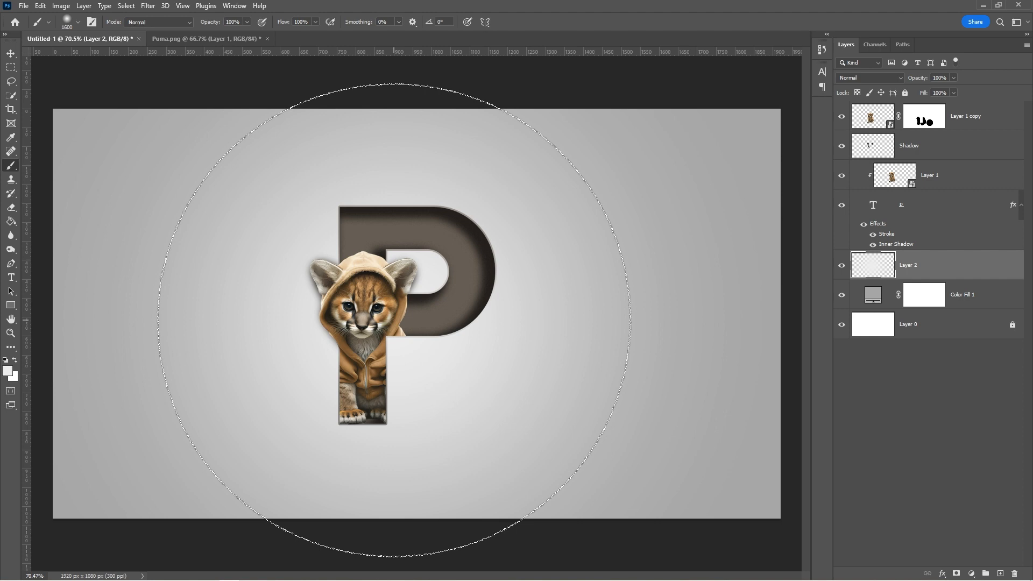
key(v)
click(842, 266)
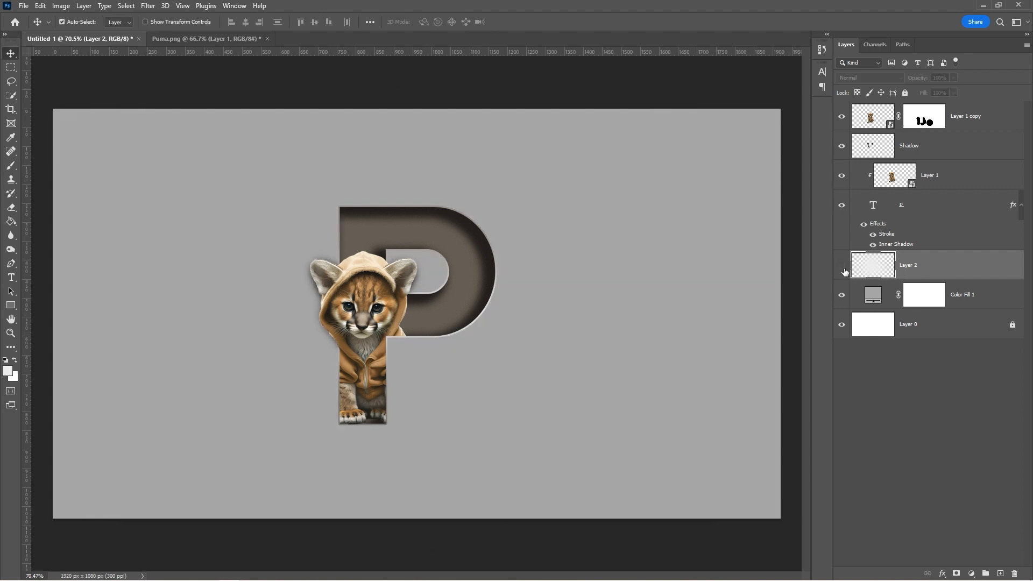
click(842, 267)
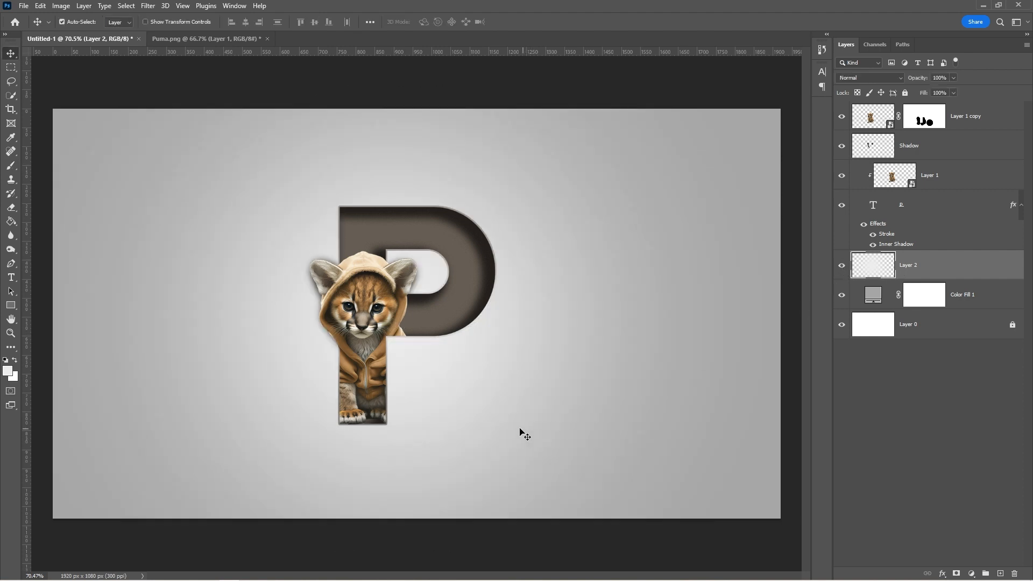
key(t)
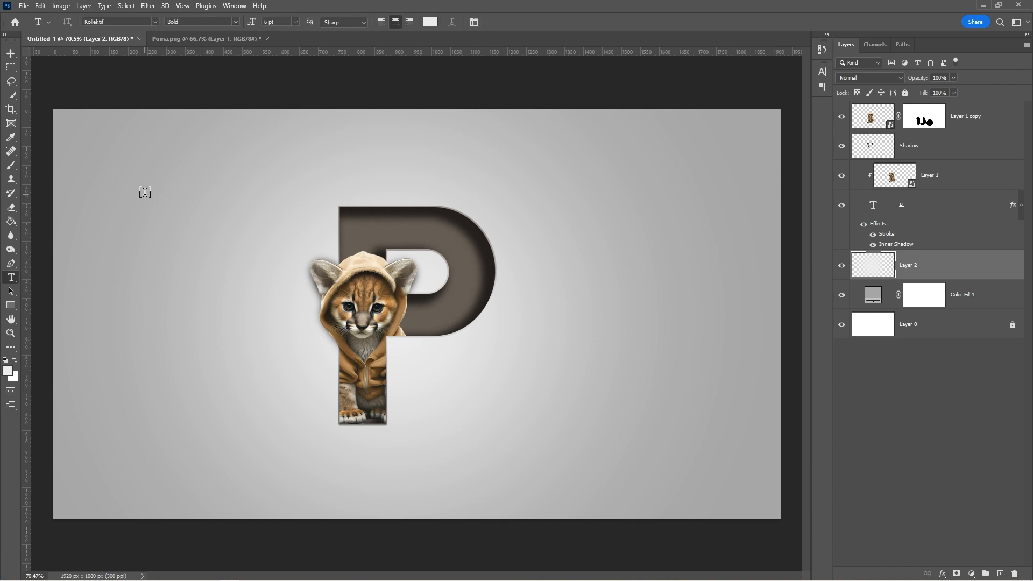
Step: Type CUTE PUMA in Regular style on a new top text layer, coloured with the P's sampled brown-grey
click(237, 23)
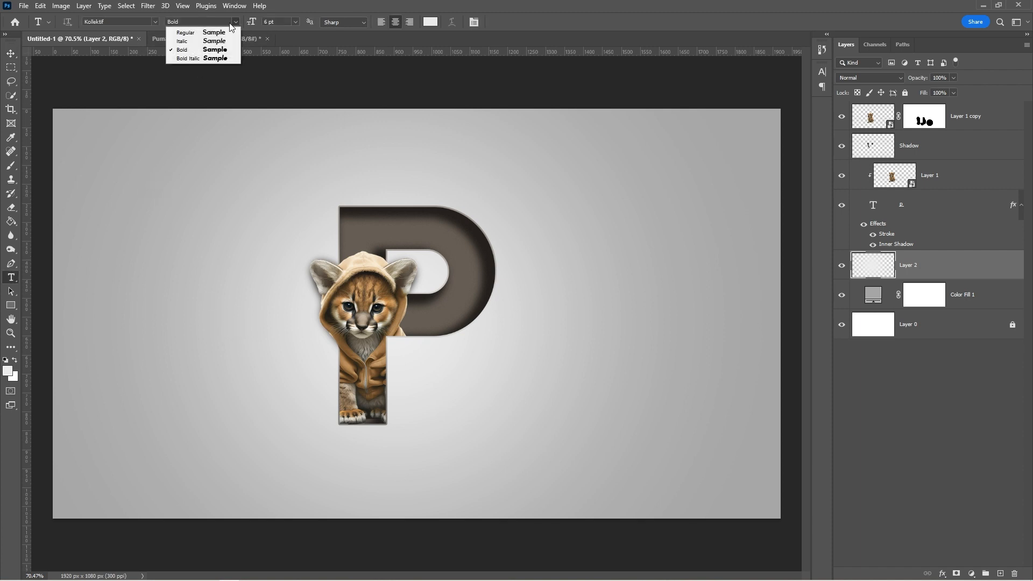
click(221, 32)
click(947, 124)
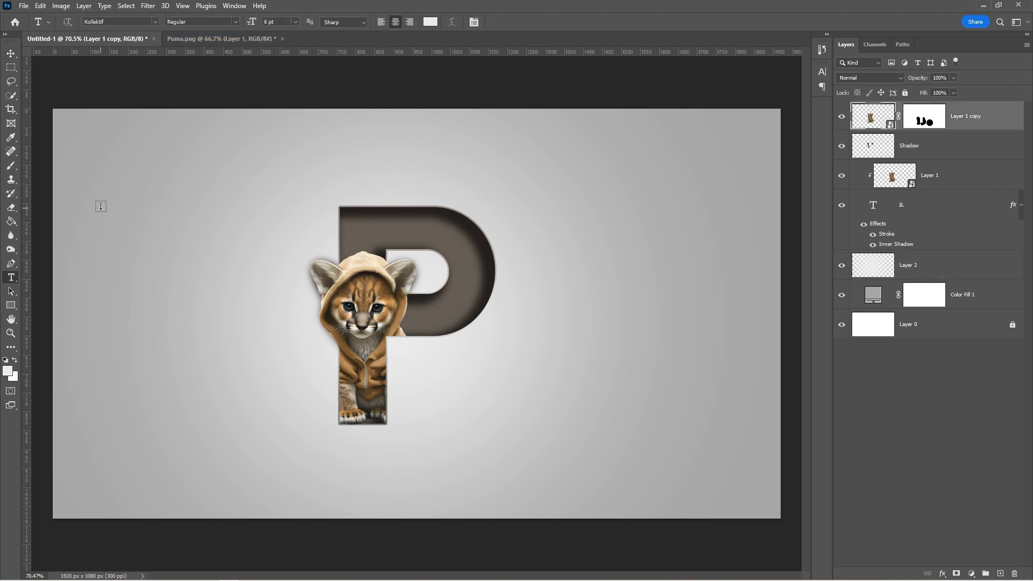
click(100, 206)
click(430, 22)
click(473, 231)
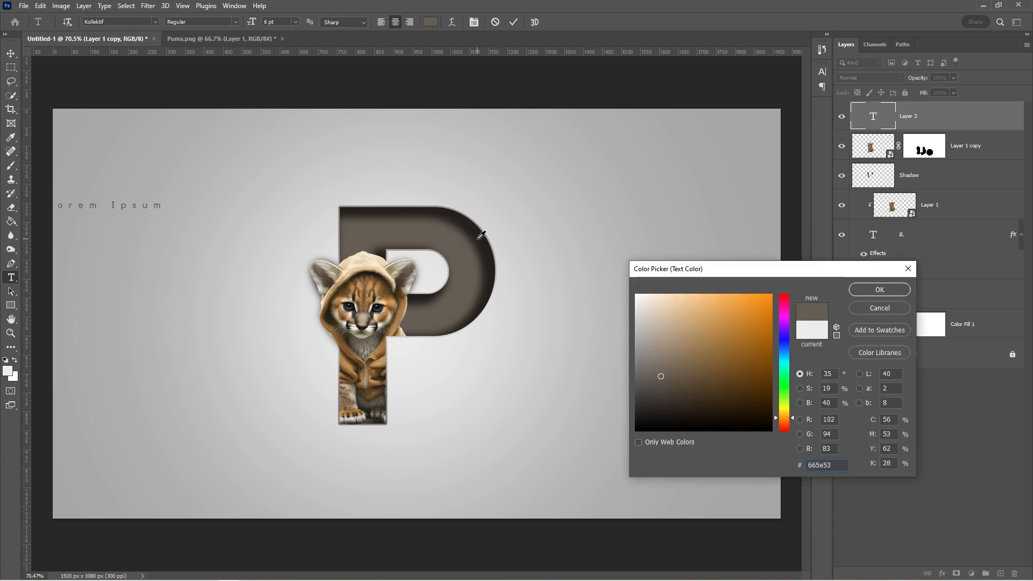
click(882, 291)
text(CUTE PUMA)
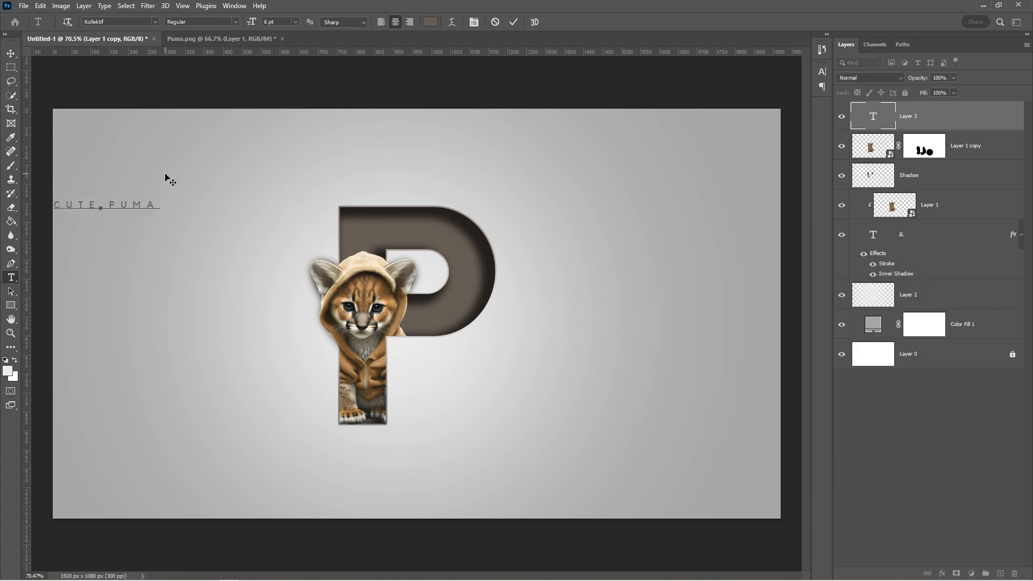
Step: Widen the caption's letter spacing and move it centred below the P
drag(159, 204, 54, 203)
click(235, 5)
click(245, 366)
click(774, 330)
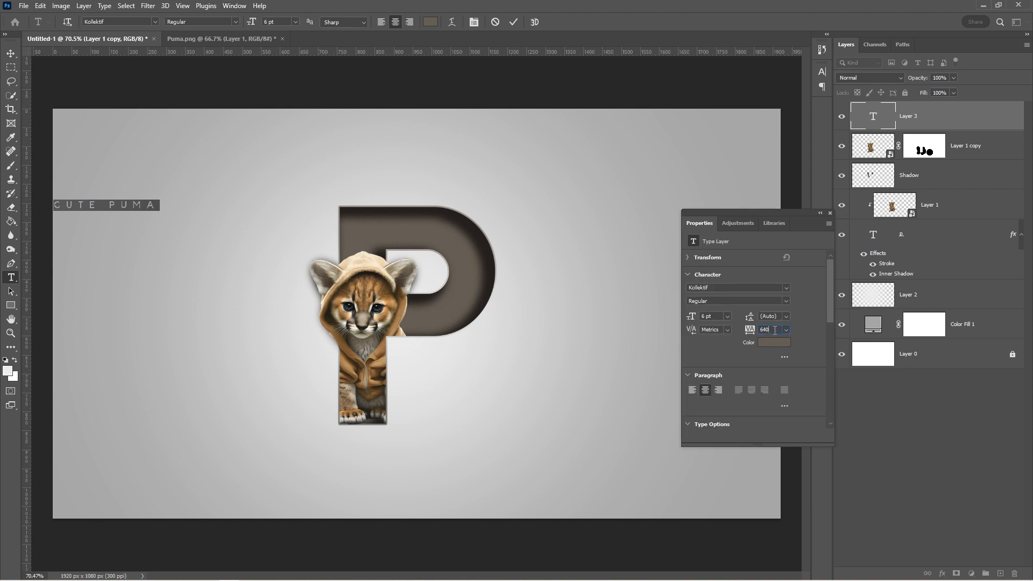
click(830, 213)
click(11, 53)
drag(106, 207, 421, 456)
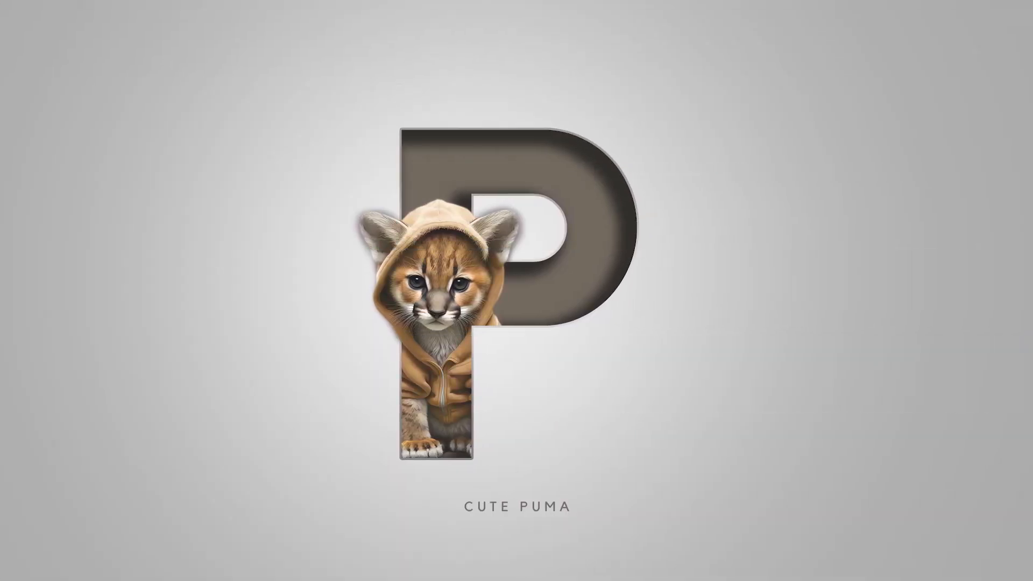